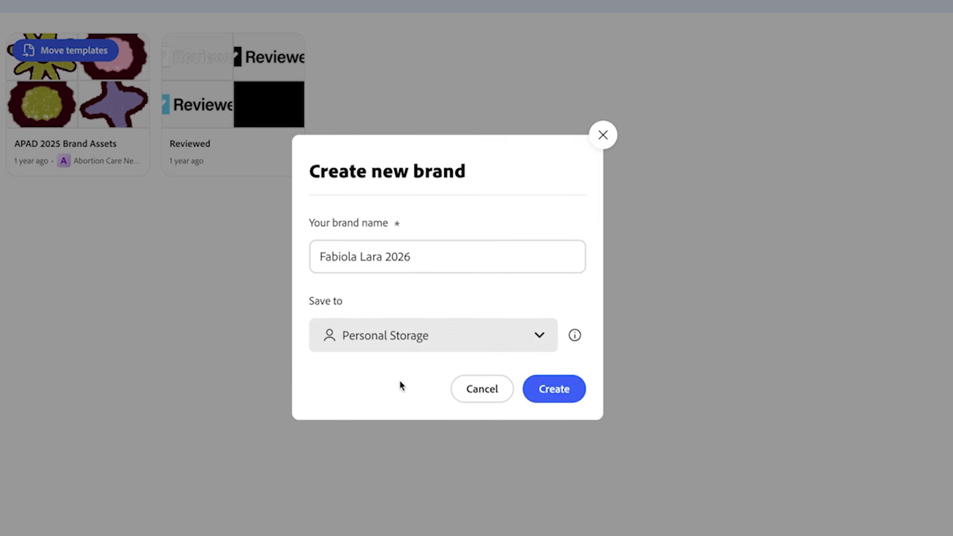
Create the named brand in Personal Storage and upload all Horizontal wordmark PNG files from the Wordmark folder as logos.
{"action": "left_click", "coordinate": [566, 394]}
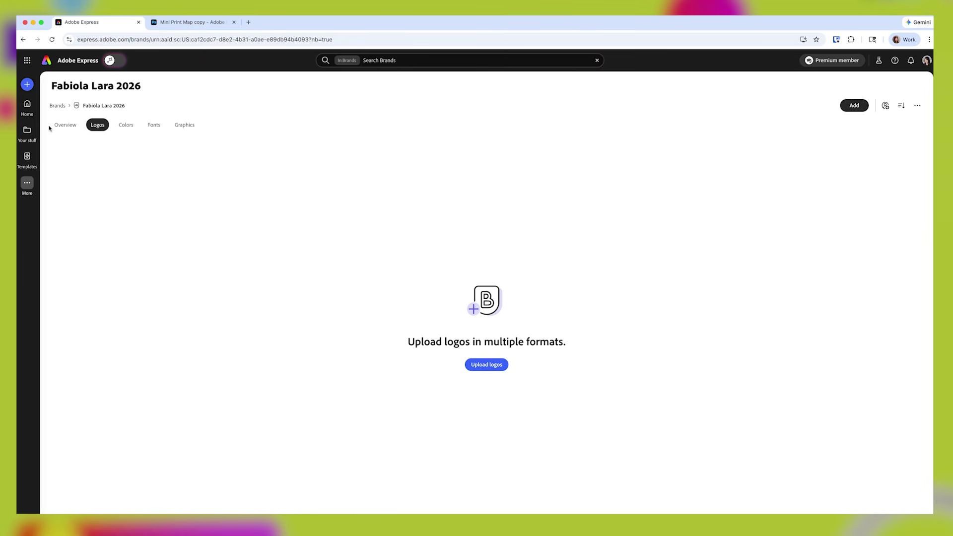
{"action": "left_click", "coordinate": [486, 364]}
{"action": "left_click_drag", "start_coordinate": [304, 316], "coordinate": [268, 208]}
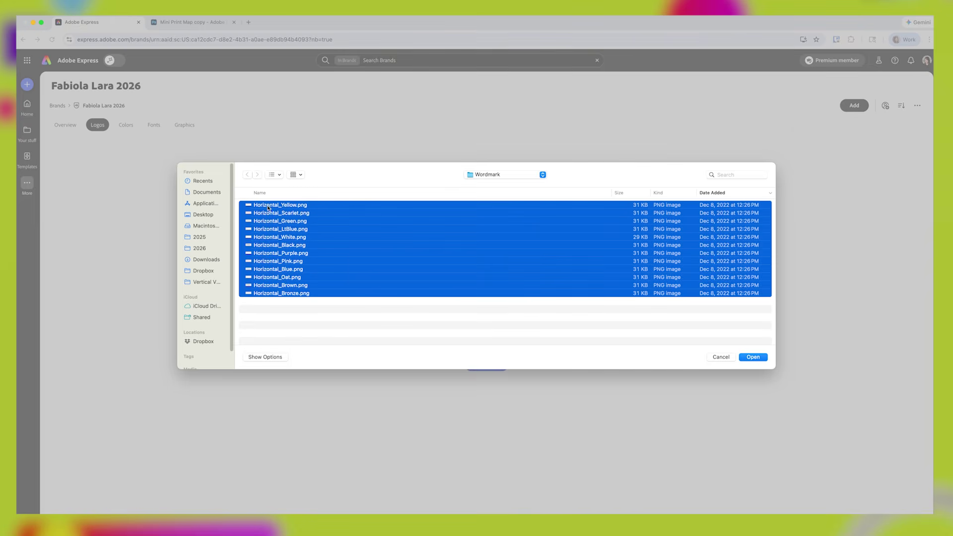
{"action": "left_click", "coordinate": [753, 358]}
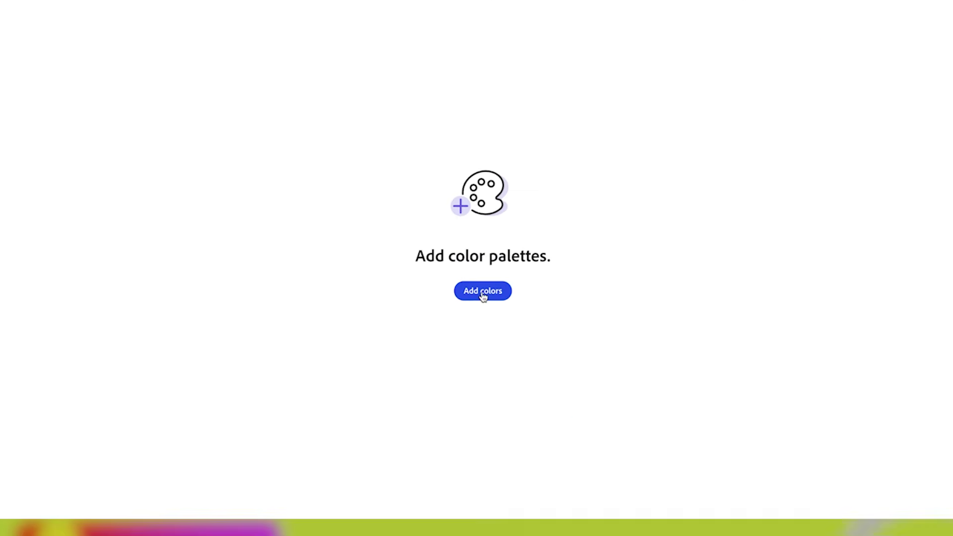
Start a color palette for the brand with pink #FF7AC9 as its first color.
{"action": "left_click", "coordinate": [627, 448]}
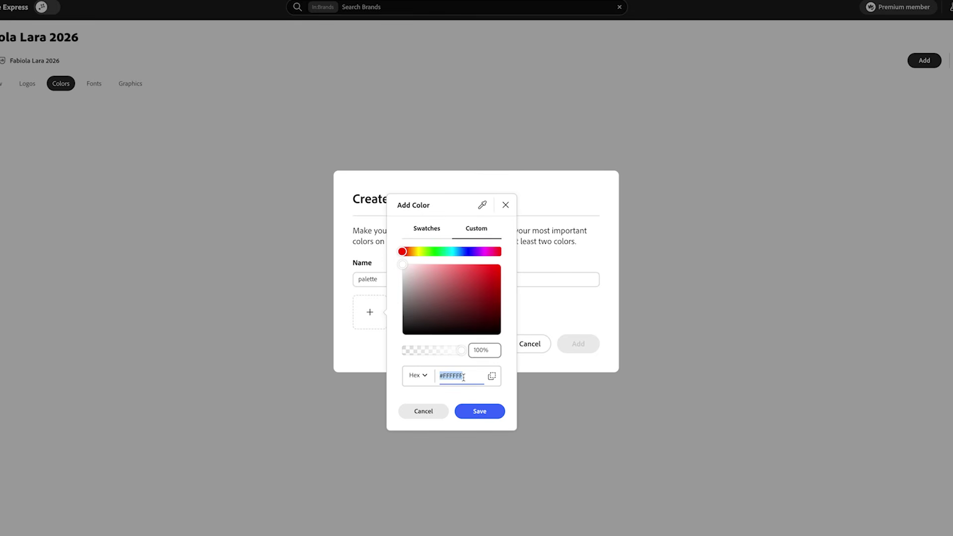
{"action": "type", "text": "#F77AC9"}
{"action": "key", "text": "Return"}
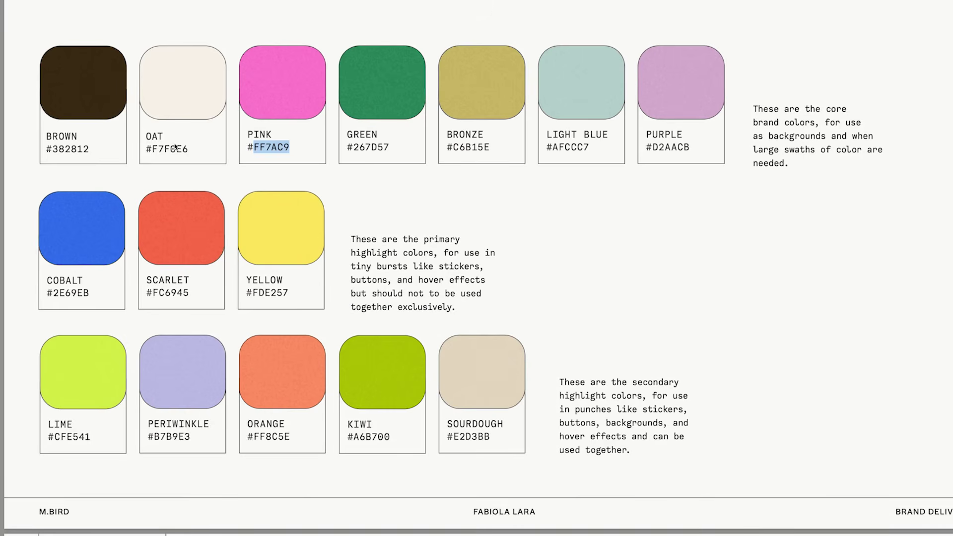
Add the brand guide's oat color #F7F0E6 as the second palette color and select the brown hex code #382812 in the guide.
{"action": "double_click", "coordinate": [165, 149]}
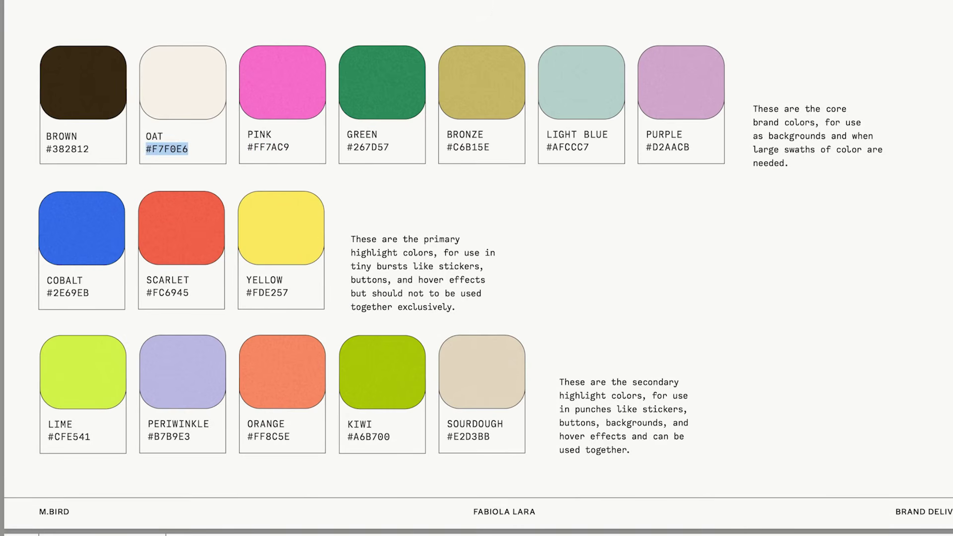
{"action": "left_click", "coordinate": [416, 311]}
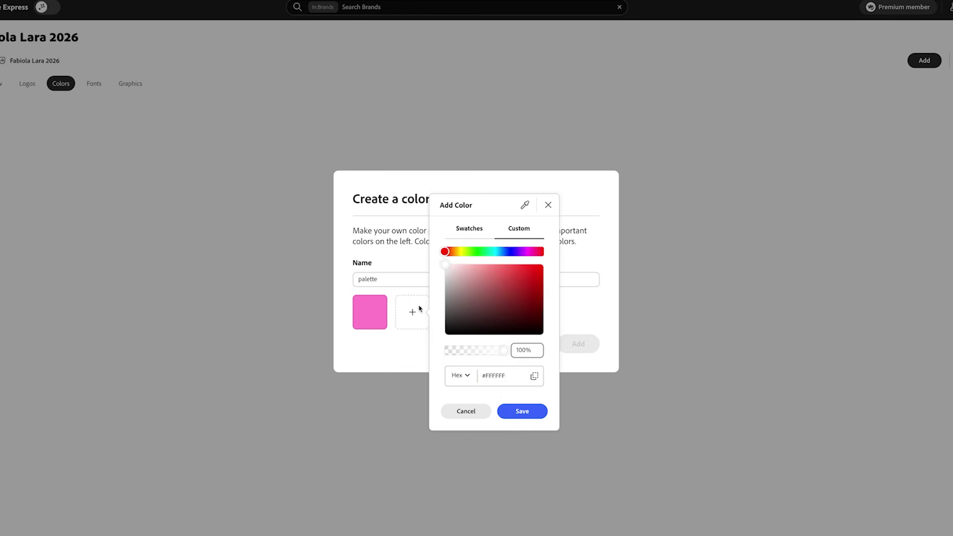
{"action": "key", "text": "ctrl+v"}
{"action": "left_click", "coordinate": [516, 411]}
{"action": "left_click", "coordinate": [418, 312]}
{"action": "key", "text": "ctrl+v"}
{"action": "left_click", "coordinate": [521, 411]}
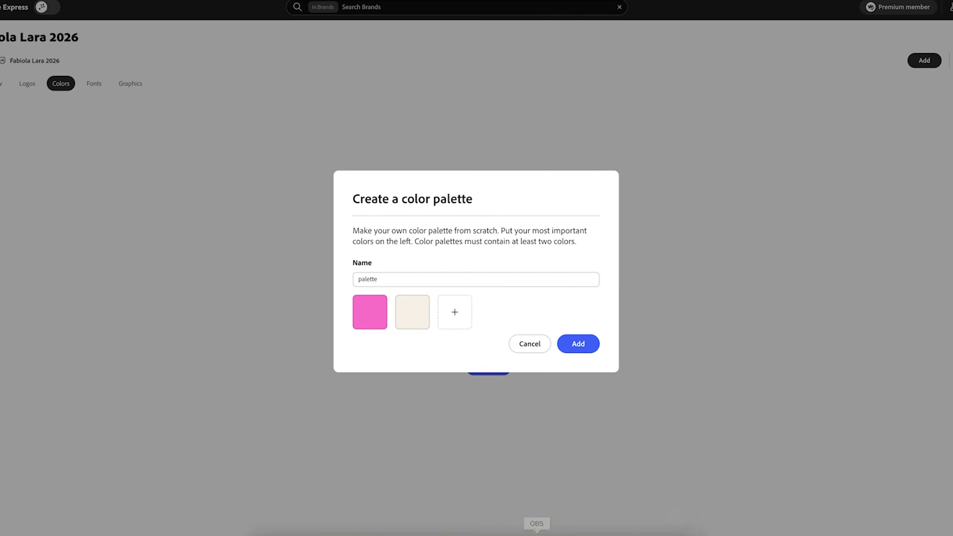
{"action": "double_click", "coordinate": [85, 148]}
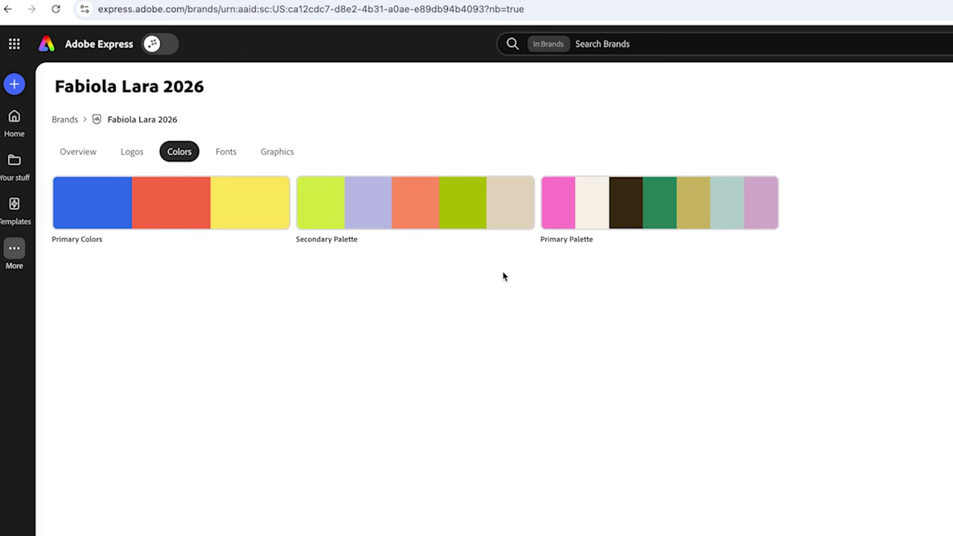
Add the uploaded font Platform Medium to the brand's fonts.
{"action": "mouse_move", "coordinate": [248, 183]}
{"action": "left_click", "coordinate": [232, 153]}
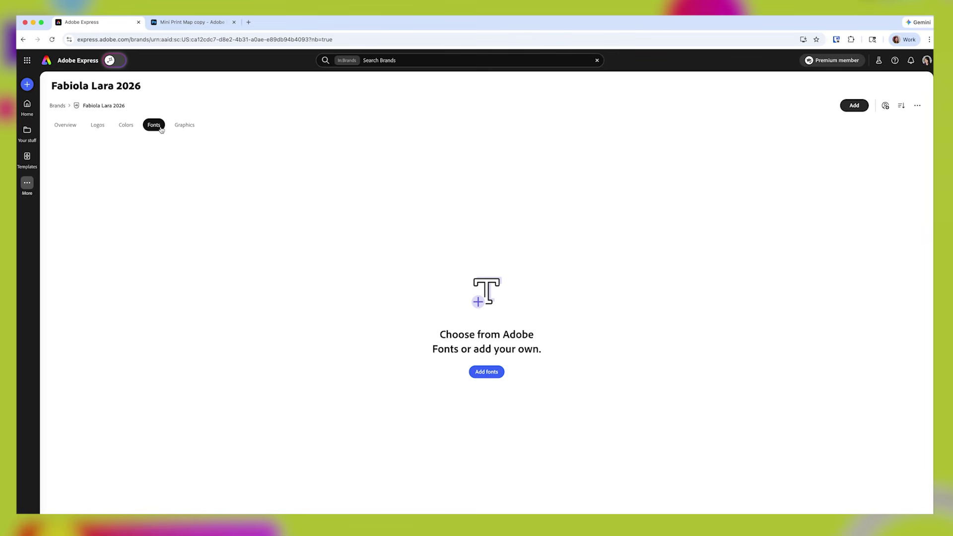
{"action": "left_click", "coordinate": [493, 375]}
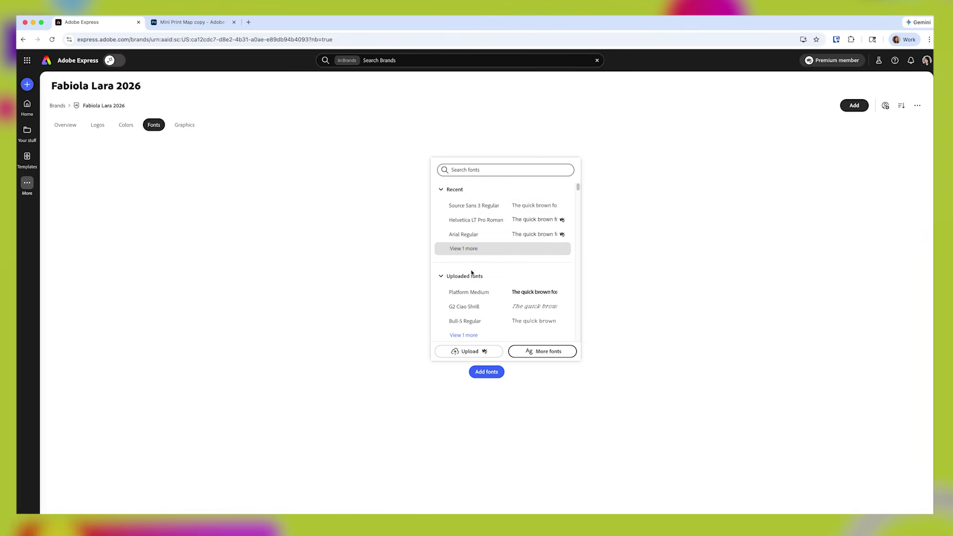
{"action": "left_click", "coordinate": [469, 276]}
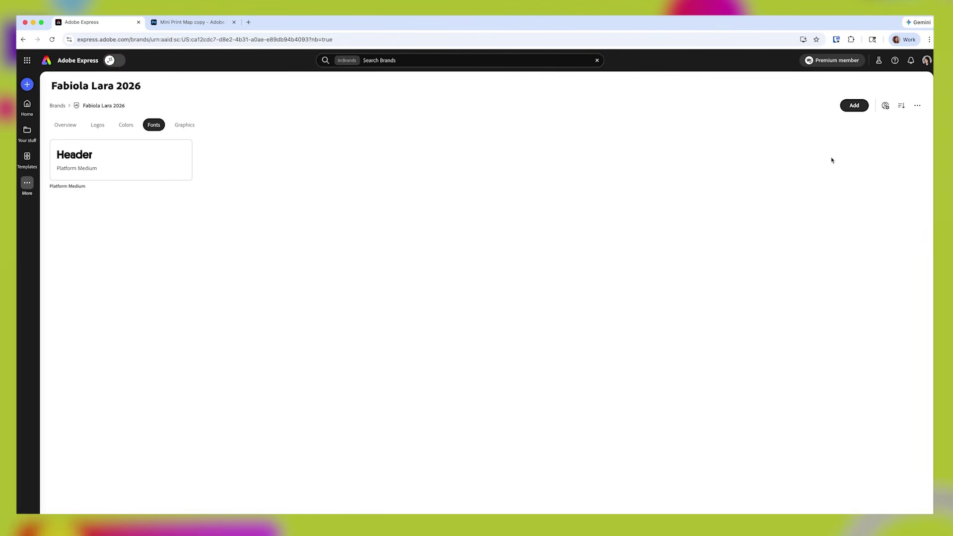
Search the available fonts for "poppins" to add the Poppins family to the brand's fonts.
{"action": "left_click", "coordinate": [852, 106]}
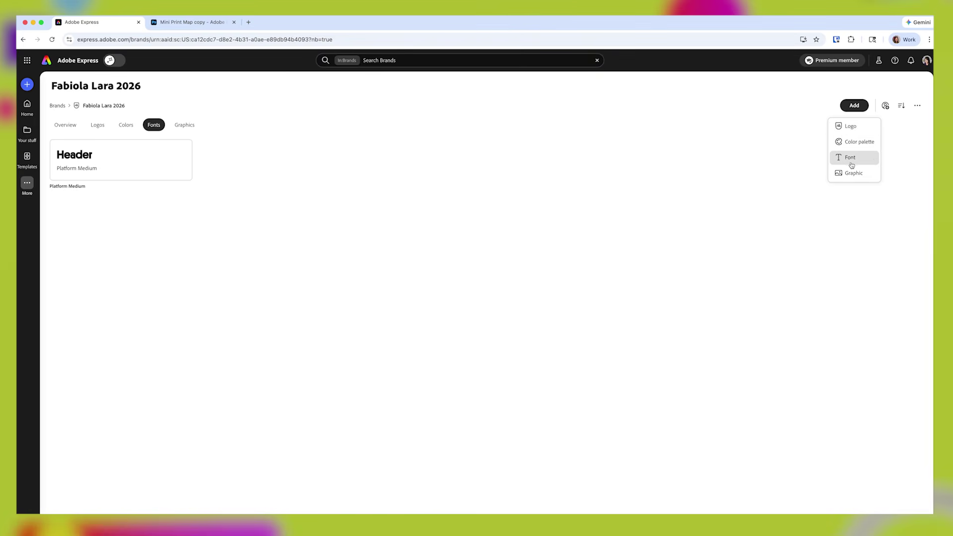
{"action": "left_click", "coordinate": [853, 157]}
{"action": "left_click", "coordinate": [855, 105]}
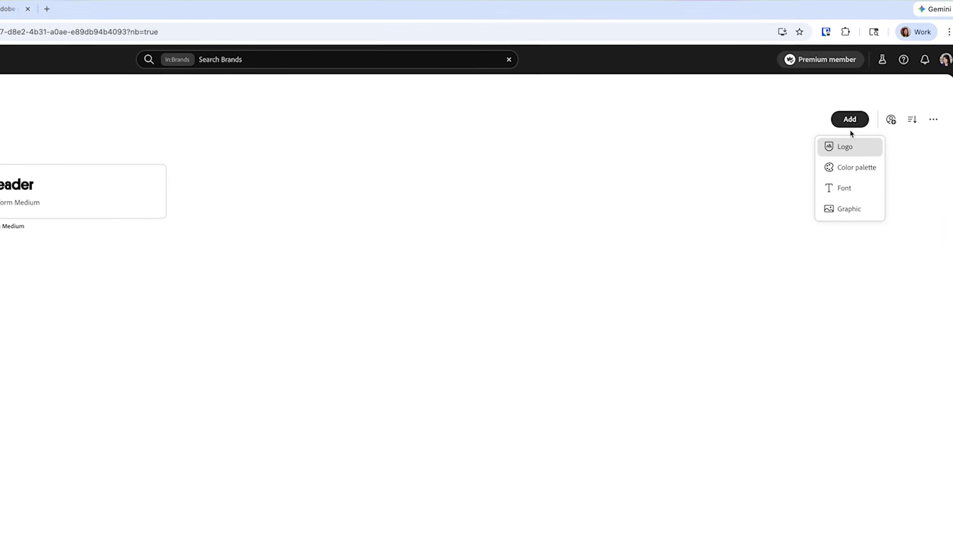
{"action": "left_click", "coordinate": [845, 188]}
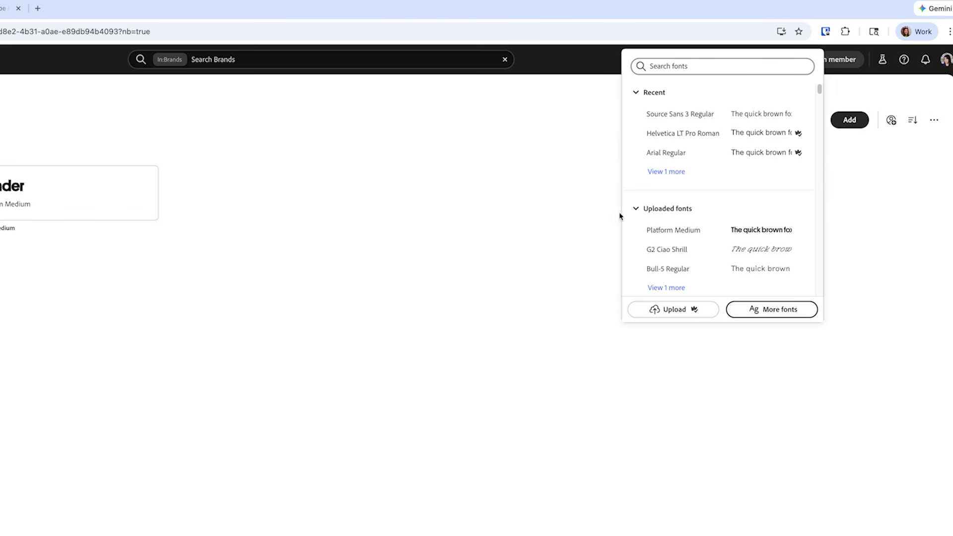
{"action": "scroll", "coordinate": [681, 198], "scroll_direction": "down", "scroll_amount": 3}
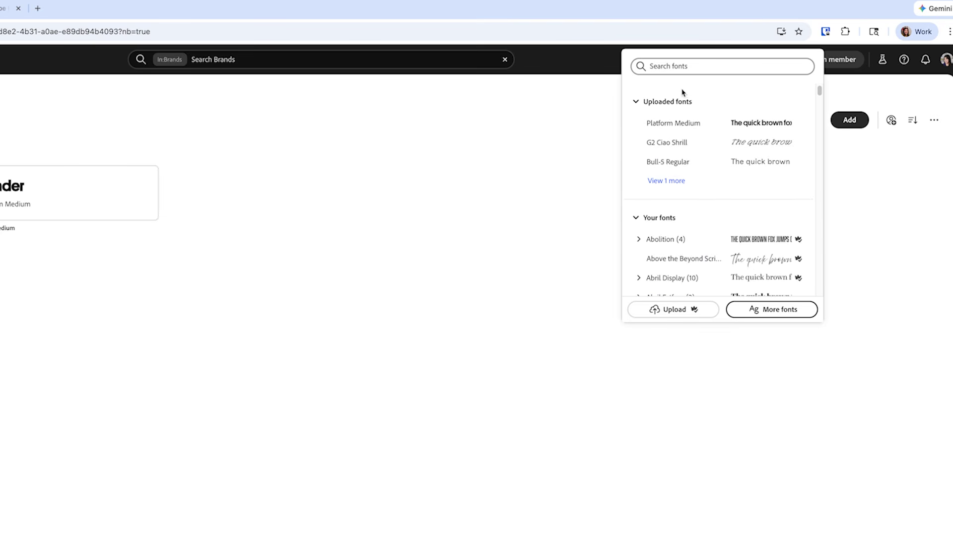
{"action": "left_click", "coordinate": [681, 70]}
{"action": "type", "text": "popp"}
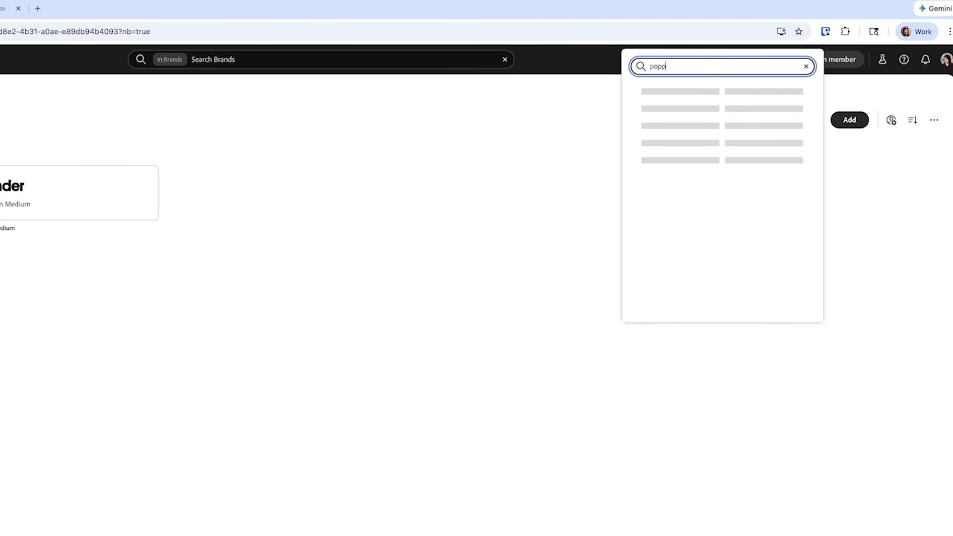
{"action": "type", "text": "ins"}
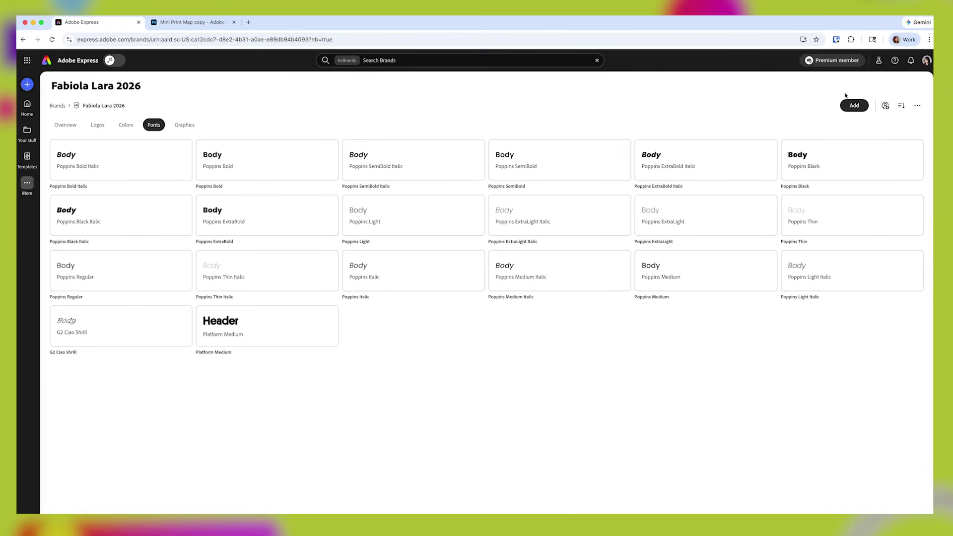
Try to upload Bull-5-Regular.otf with the font rights acknowledged, cancel the upload, and add the existing uploaded font Bull-5 Regular to the brand.
{"action": "left_click", "coordinate": [845, 107]}
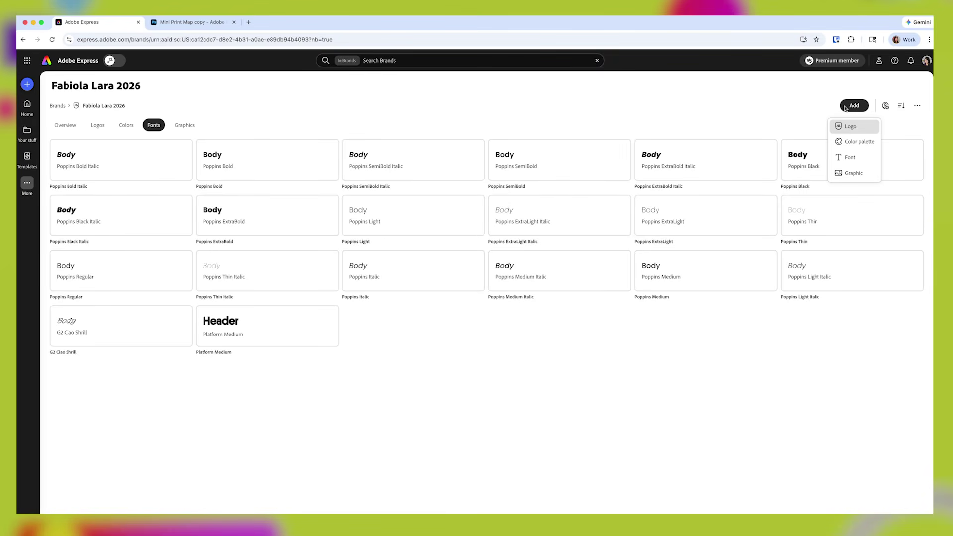
{"action": "left_click", "coordinate": [848, 158]}
{"action": "left_click", "coordinate": [719, 247]}
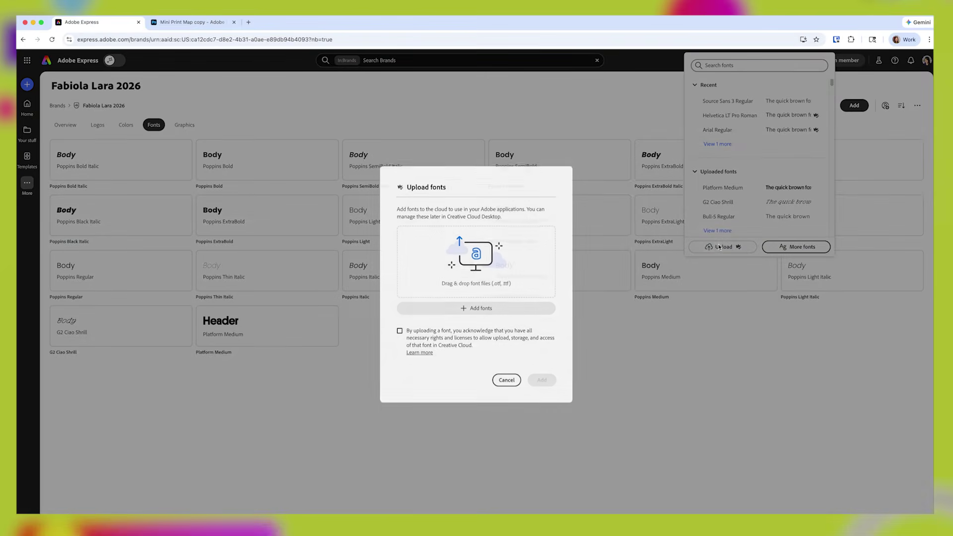
{"action": "left_click", "coordinate": [476, 307]}
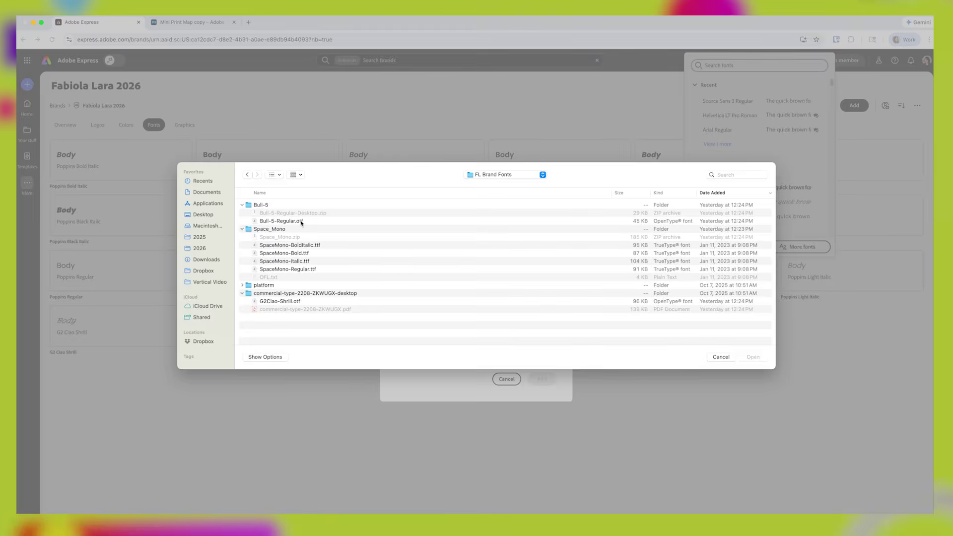
{"action": "left_click", "coordinate": [301, 221]}
{"action": "left_click", "coordinate": [754, 358]}
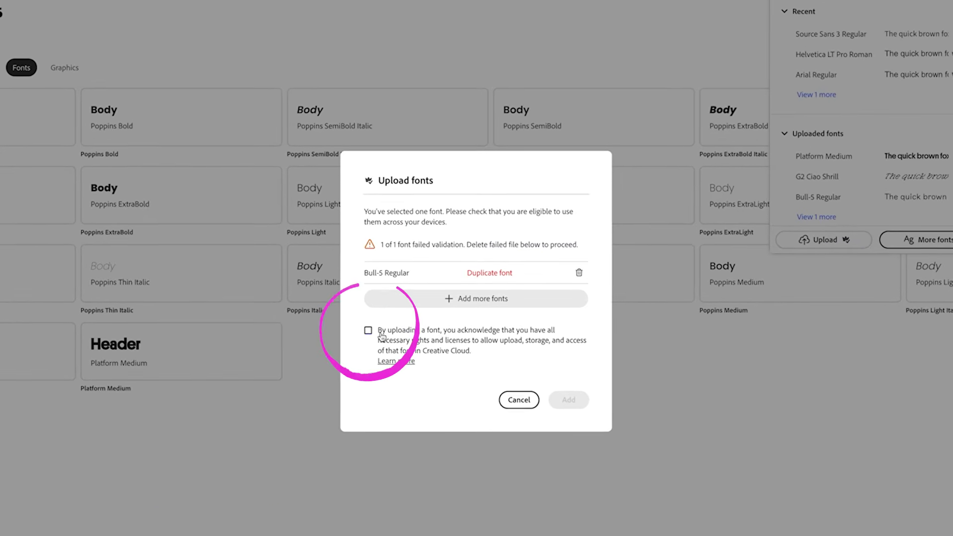
{"action": "left_click", "coordinate": [406, 314]}
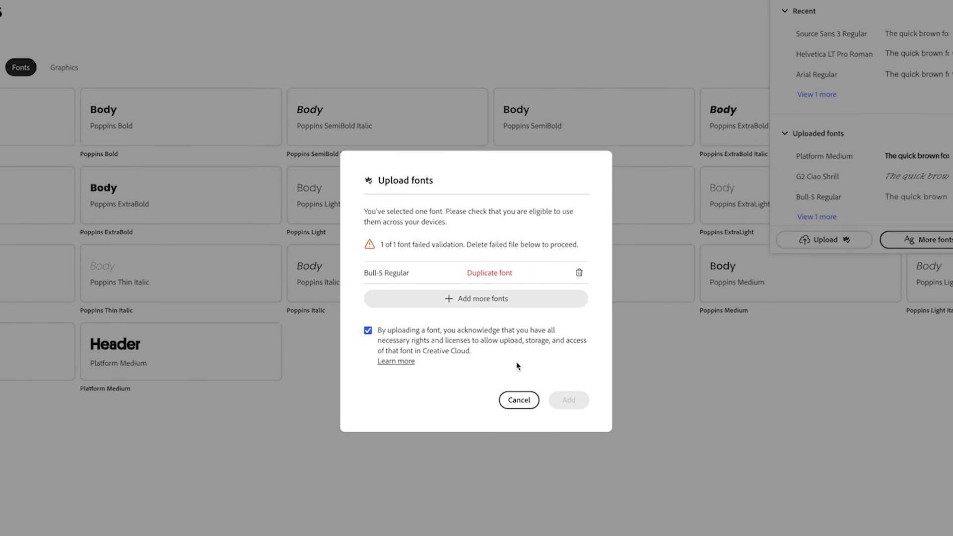
{"action": "left_click", "coordinate": [519, 400]}
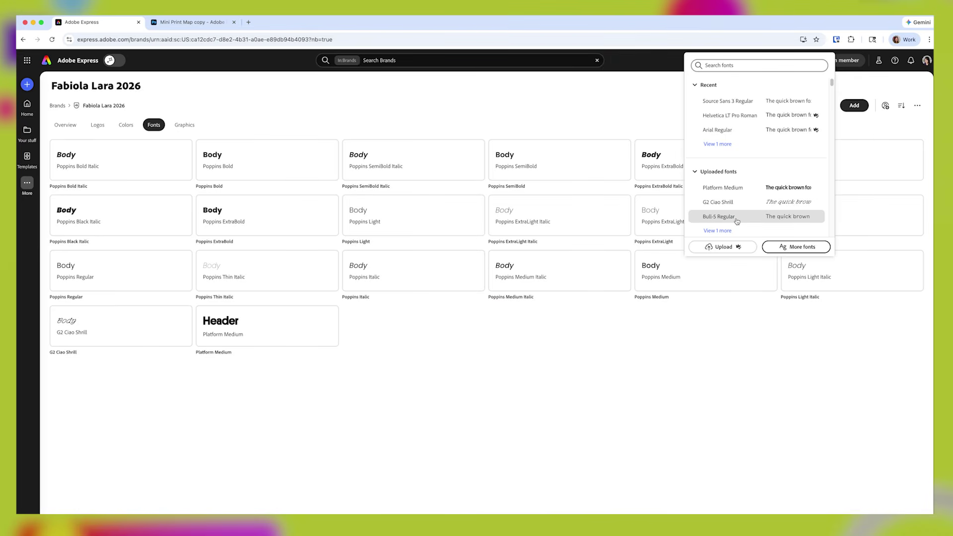
{"action": "left_click", "coordinate": [737, 222]}
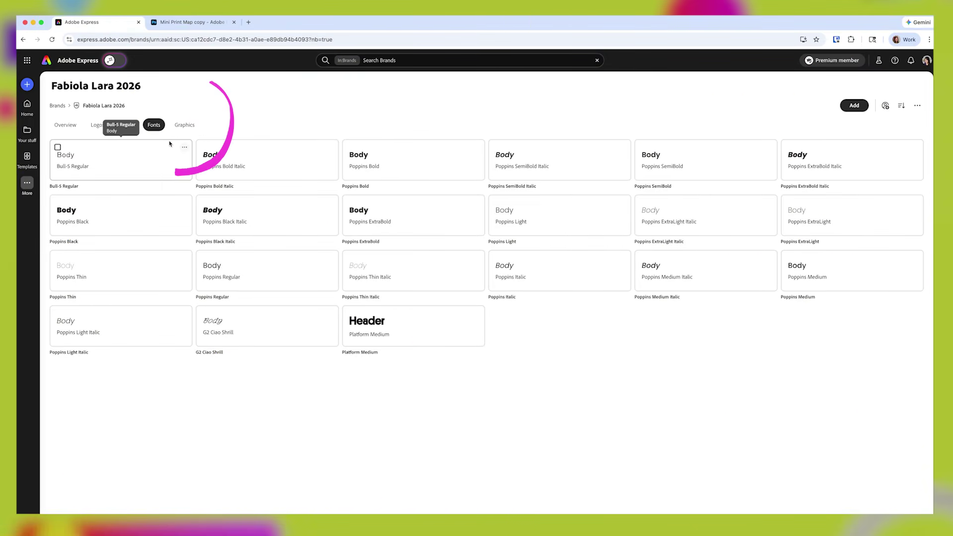
Upload the Pencil, Palette and Orange PNG illustrations from the Icons folder as brand graphics.
{"action": "left_click", "coordinate": [300, 137]}
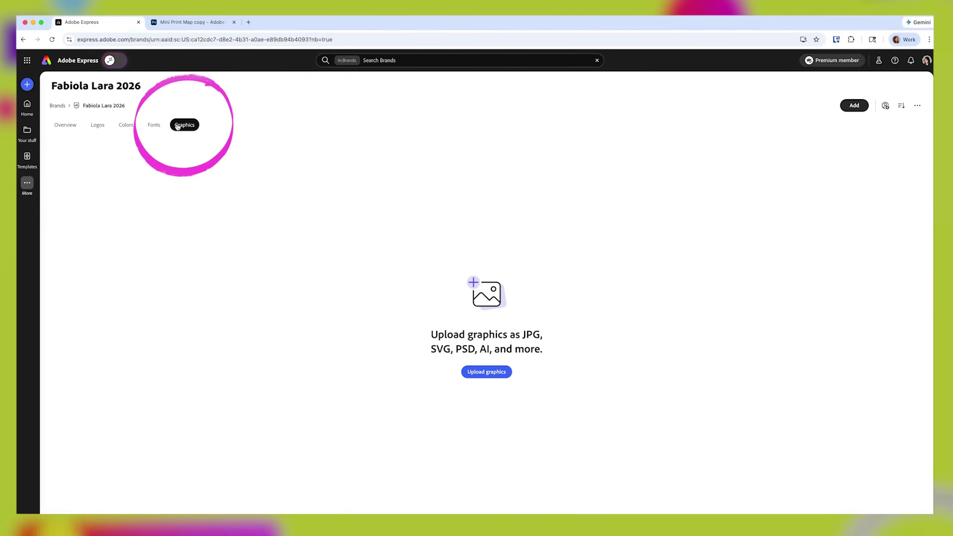
{"action": "left_click", "coordinate": [492, 372]}
{"action": "left_click", "coordinate": [304, 242]}
{"action": "left_click", "coordinate": [283, 250], "text": "shift"}
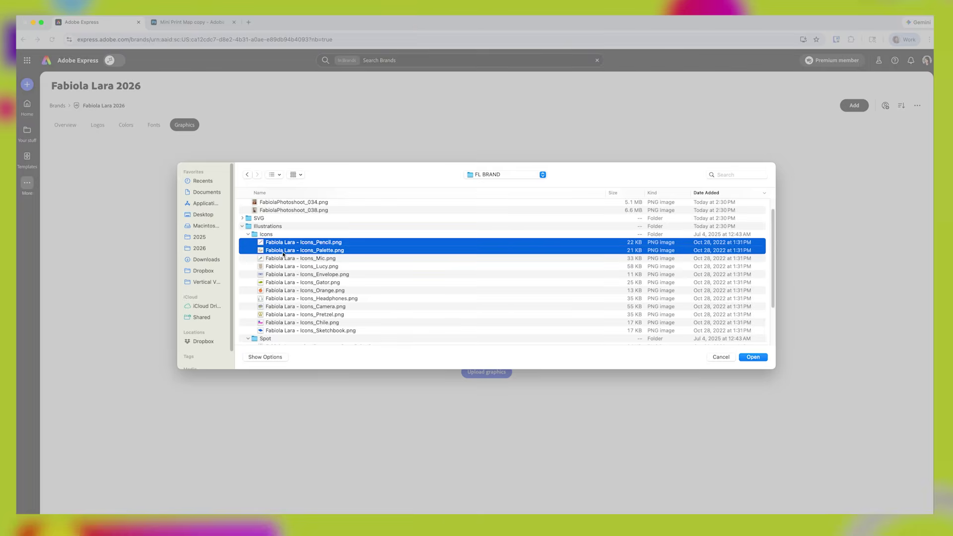
{"action": "left_click", "coordinate": [279, 291], "text": "super"}
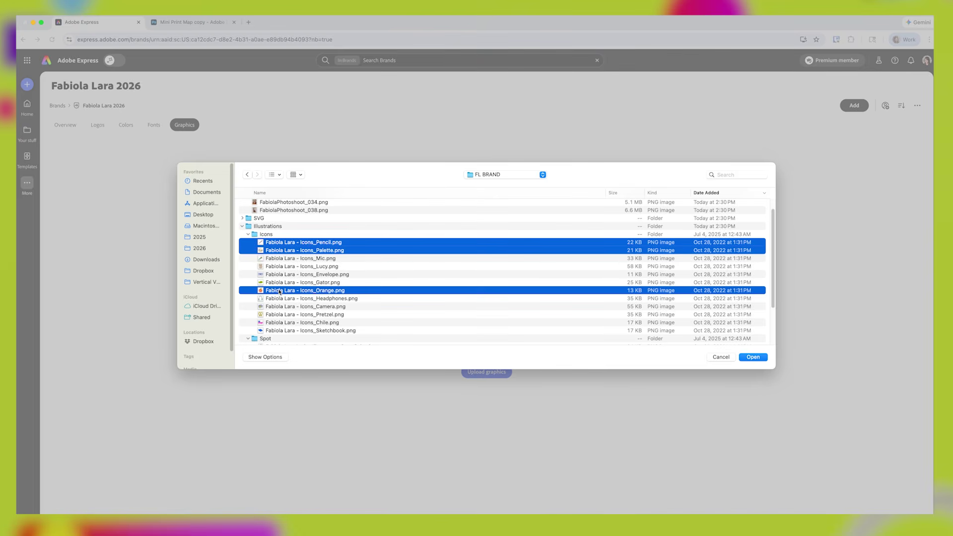
{"action": "left_click", "coordinate": [753, 357]}
Upload the three photoshoot images 001, 034 and 038 from the Photos folder as additional brand graphics.
{"action": "left_click", "coordinate": [853, 105]}
{"action": "left_click", "coordinate": [847, 173]}
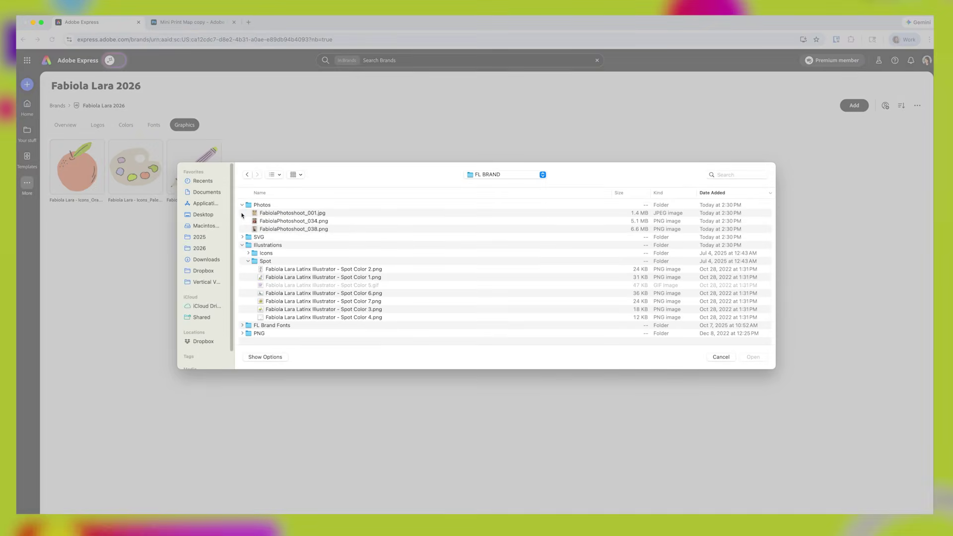
{"action": "mouse_move", "coordinate": [241, 214]}
{"action": "left_mouse_down"}
{"action": "mouse_move", "coordinate": [244, 205]}
{"action": "mouse_move", "coordinate": [246, 231]}
{"action": "left_mouse_up"}
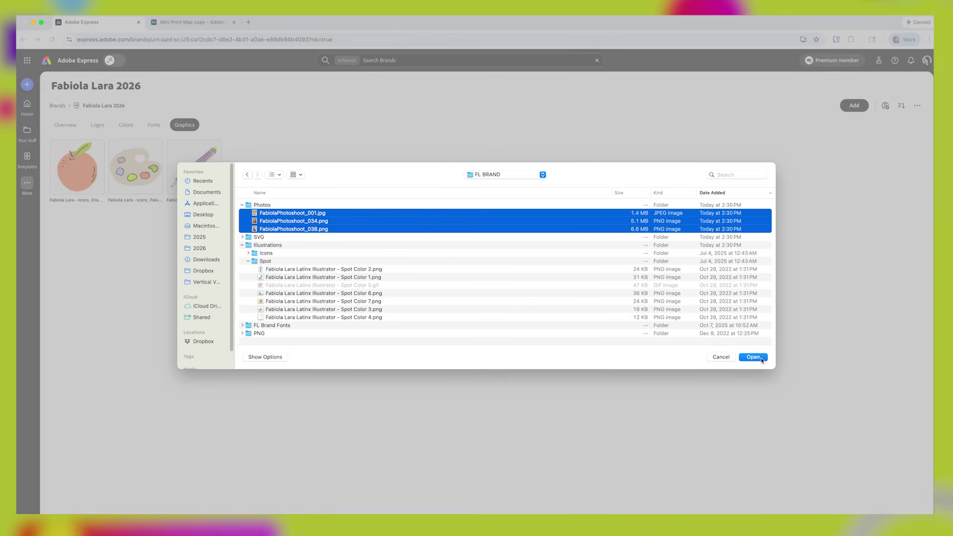
{"action": "left_click", "coordinate": [761, 358]}
Return to the brand's overview and open its options for inviting people.
{"action": "left_click", "coordinate": [65, 124]}
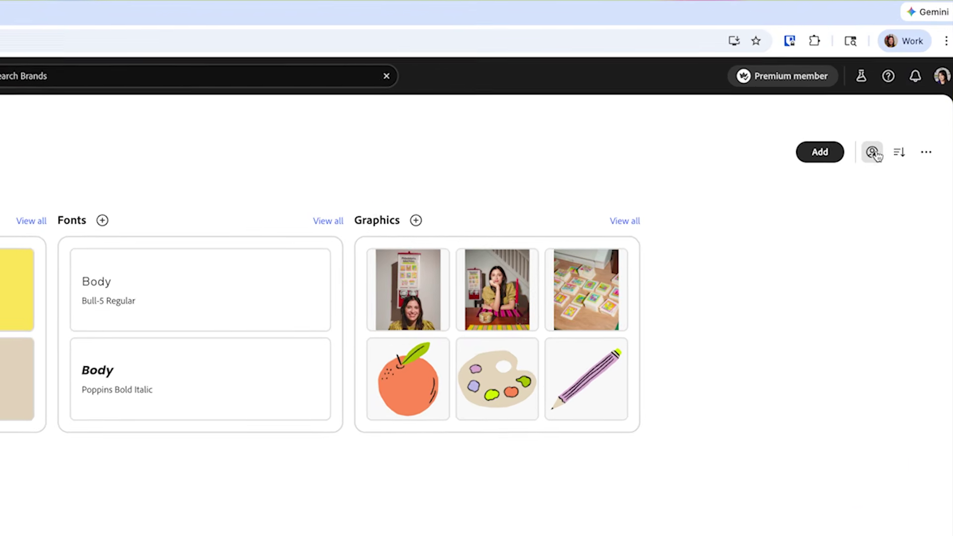
{"action": "left_click", "coordinate": [885, 105]}
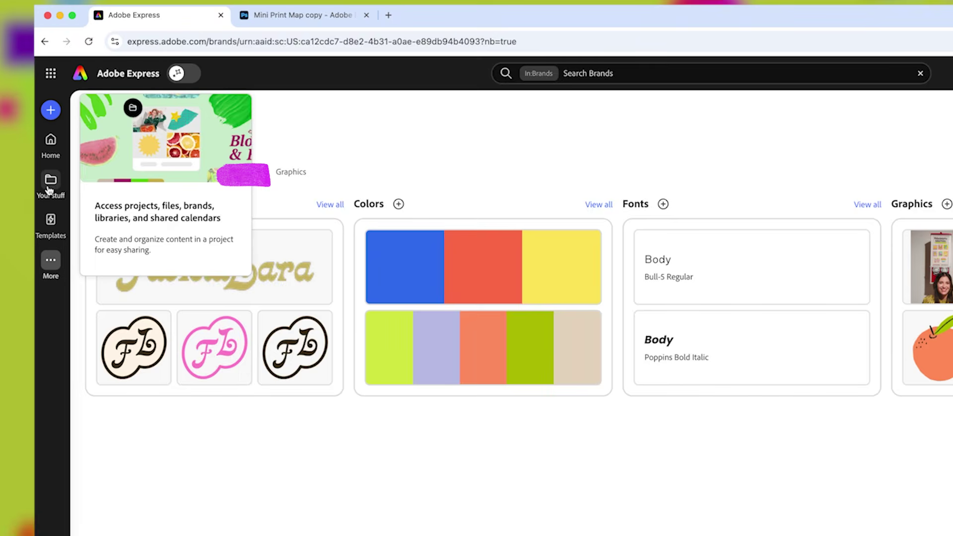
Create a new folder named Social Content Demo 2026 among the files in Your stuff.
{"action": "left_click", "coordinate": [48, 185]}
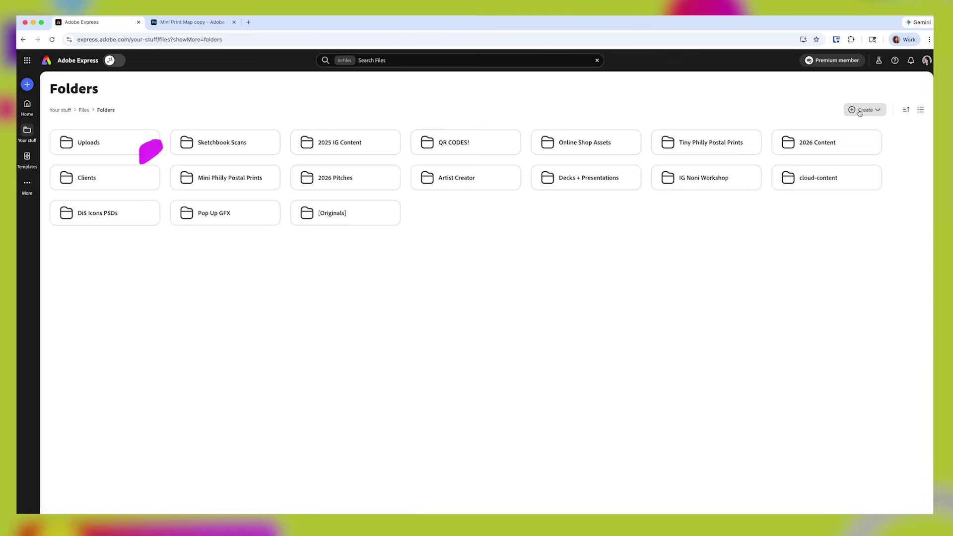
{"action": "left_click", "coordinate": [860, 111]}
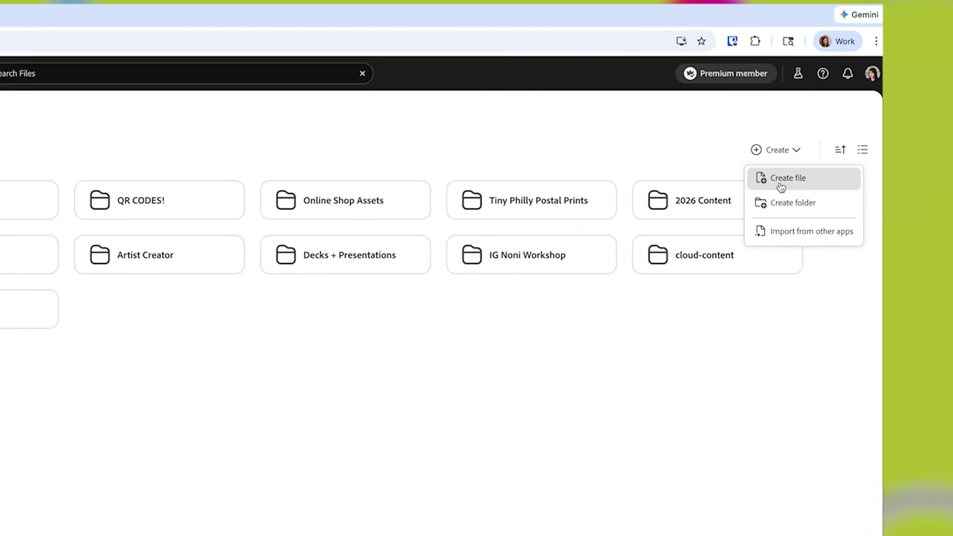
{"action": "left_click", "coordinate": [776, 202]}
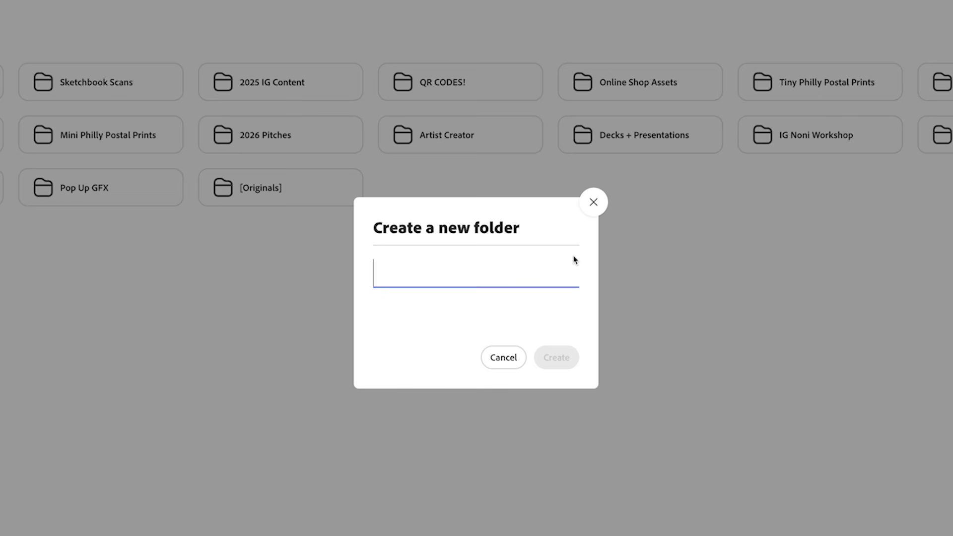
{"action": "type", "text": "Social Content Demo 2026"}
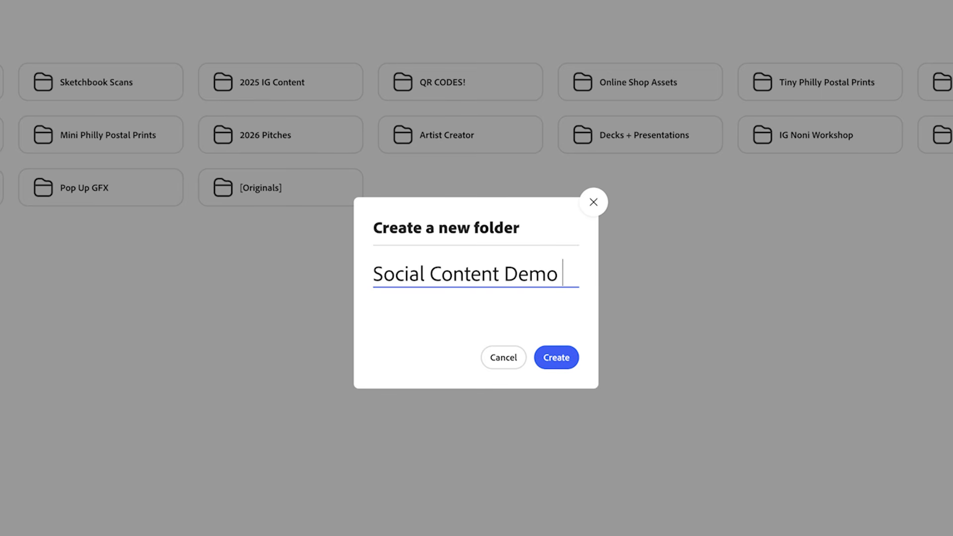
{"action": "left_click", "coordinate": [554, 363]}
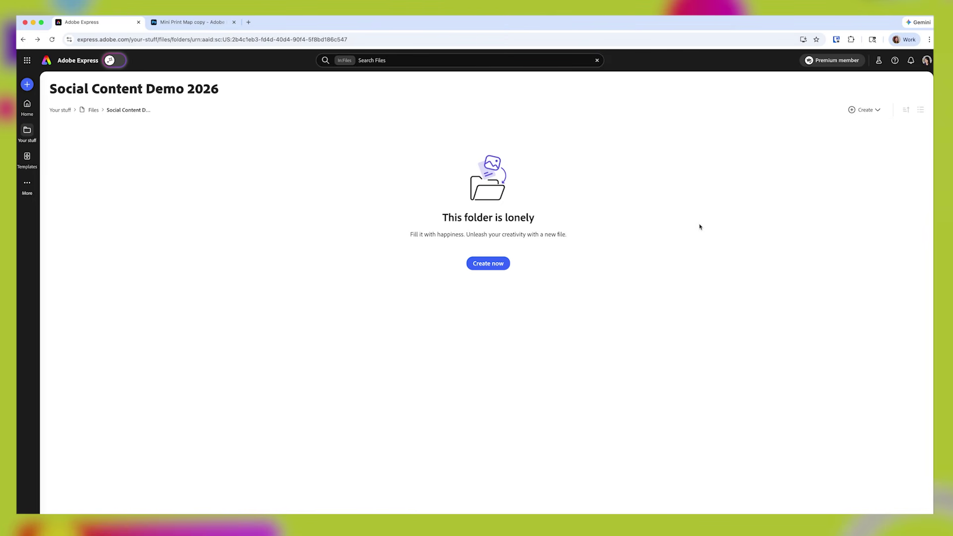
Add YouTube and Instragram subfolders to the Social Content Demo 2026 folder and open the Instragram one.
{"action": "type", "text": "Tube"}
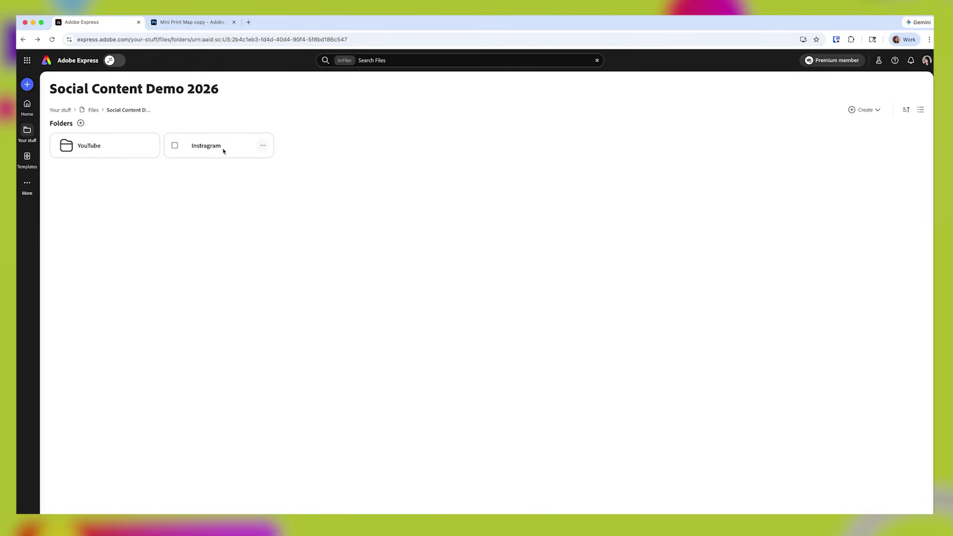
{"action": "left_click", "coordinate": [223, 151]}
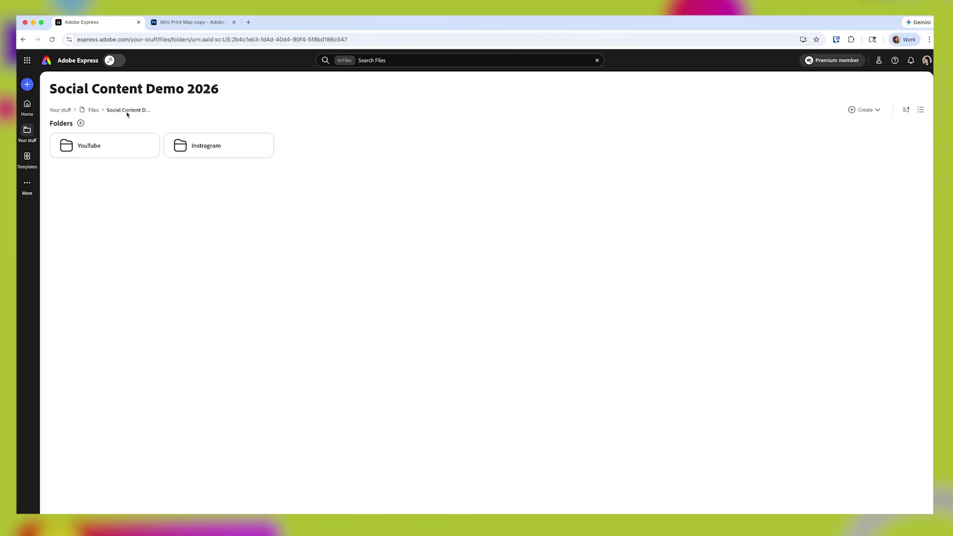
Return to the full list of folders and create a new top-level folder named 2026 Artwork.
{"action": "left_click", "coordinate": [94, 111]}
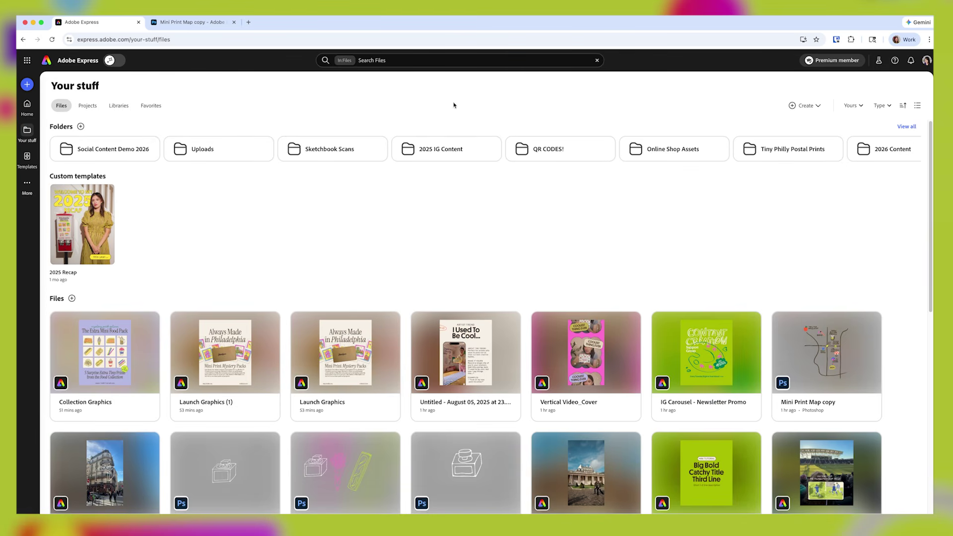
{"action": "left_click", "coordinate": [906, 126]}
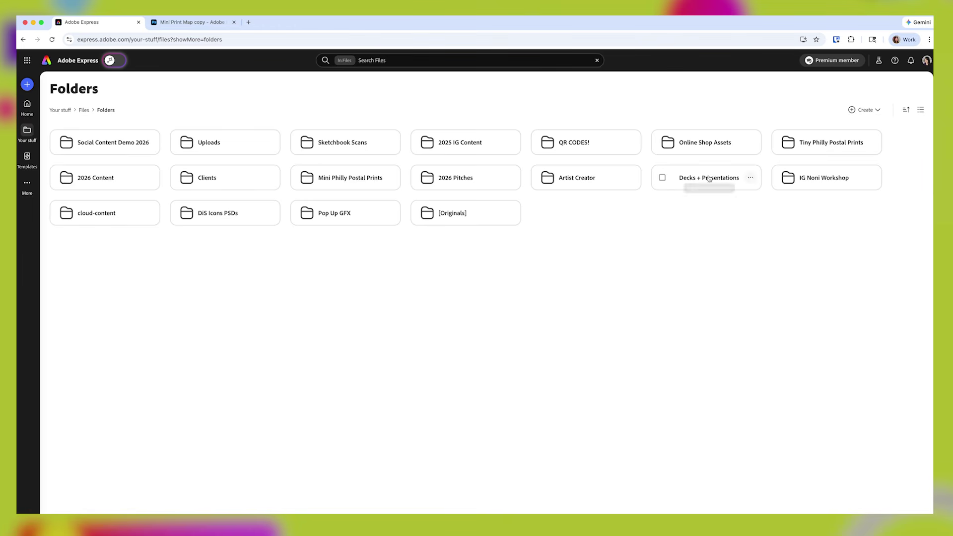
{"action": "left_click", "coordinate": [864, 107]}
{"action": "left_click", "coordinate": [868, 143]}
{"action": "type", "text": "2"}
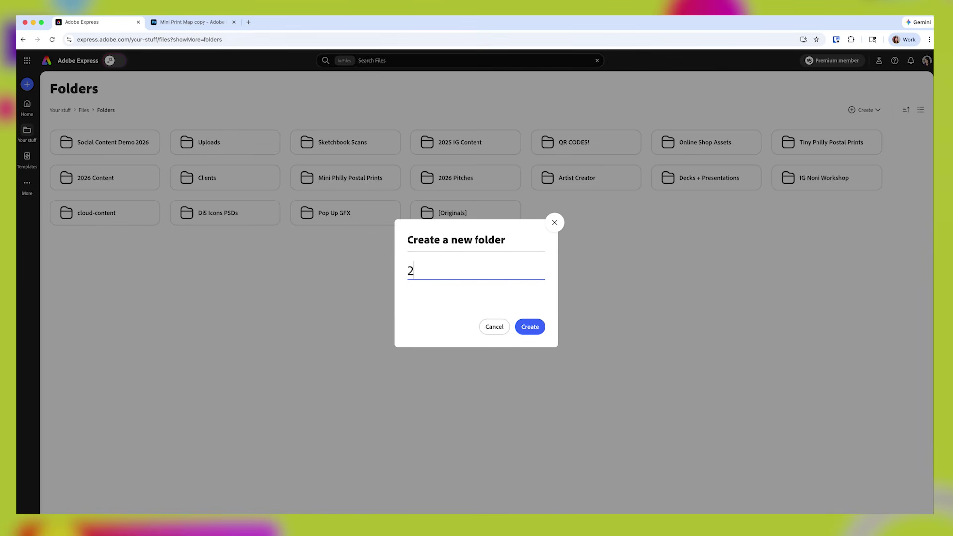
{"action": "type", "text": "026 Artwork"}
{"action": "left_click", "coordinate": [530, 327]}
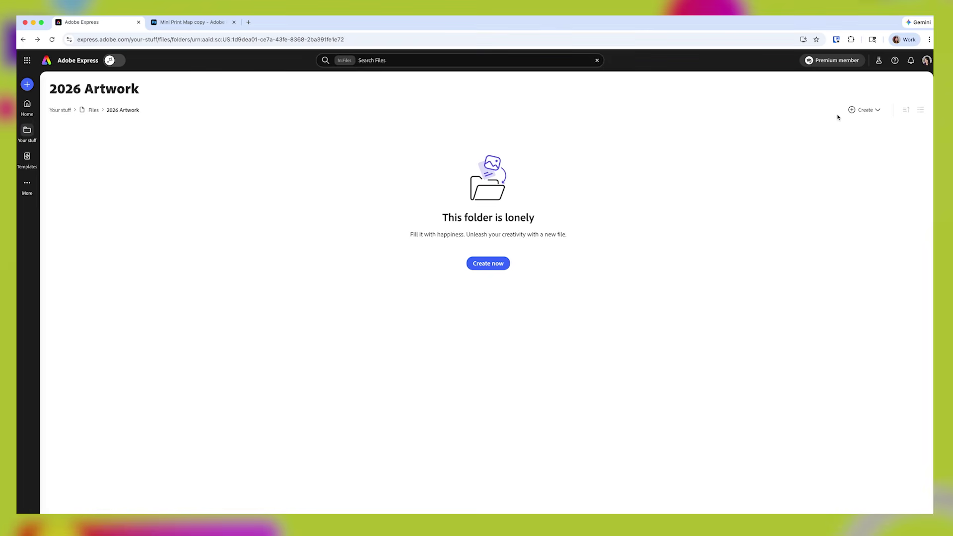
Create Traditional and Digital subfolders inside the 2026 Artwork folder.
{"action": "left_click", "coordinate": [863, 110]}
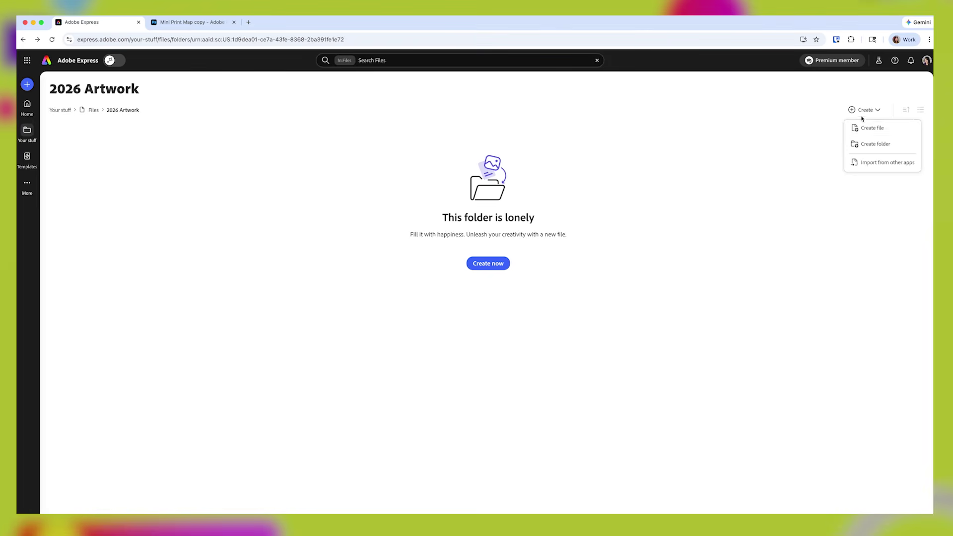
{"action": "left_click", "coordinate": [867, 143]}
{"action": "type", "text": "Tradt"}
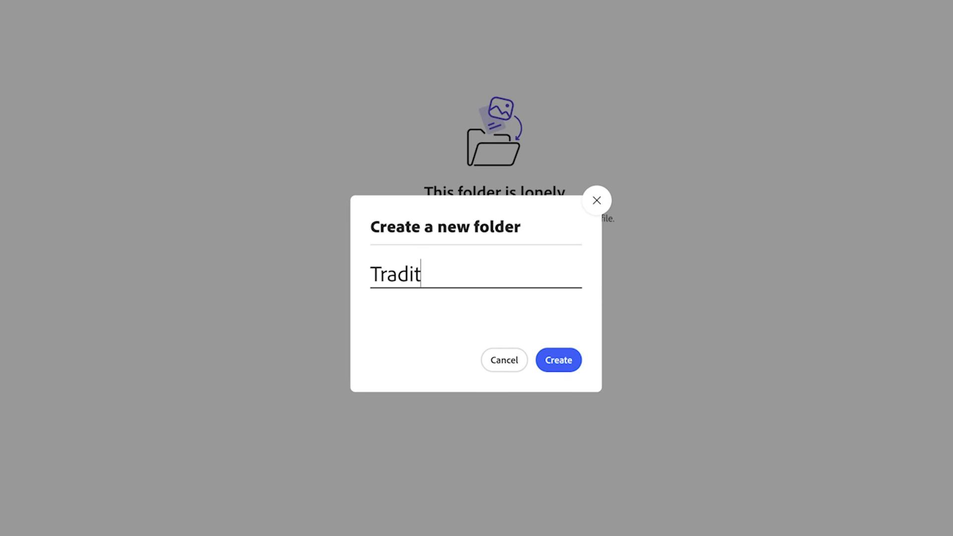
{"action": "type", "text": "ional"}
{"action": "type", "text": "tc"}
{"action": "type", "text": "ig"}
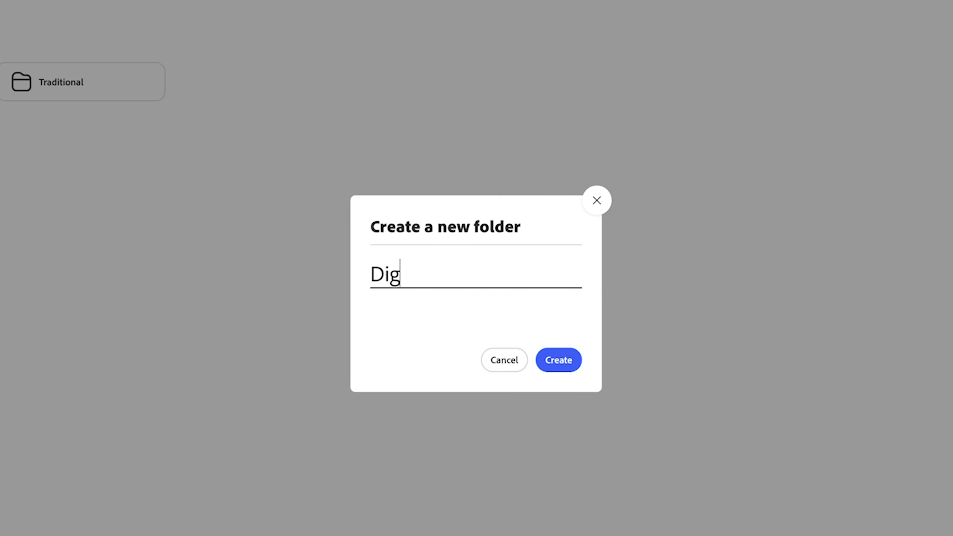
{"action": "type", "text": "ital"}
{"action": "left_click", "coordinate": [558, 360]}
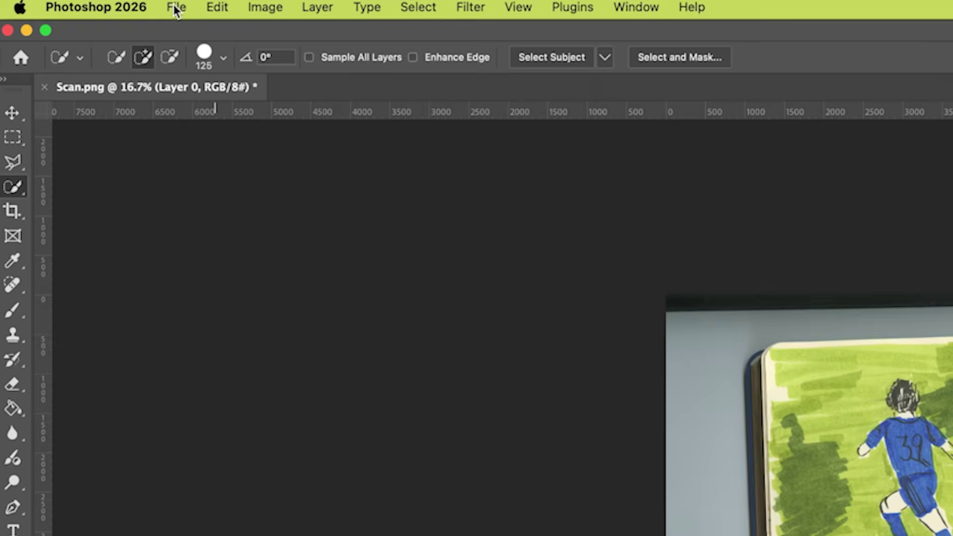
In Photoshop, save Scan.png to Adobe cloud storage as 01_Soccer in the Sketchbook folder under 2026 Artwork.
{"action": "left_click", "coordinate": [176, 7]}
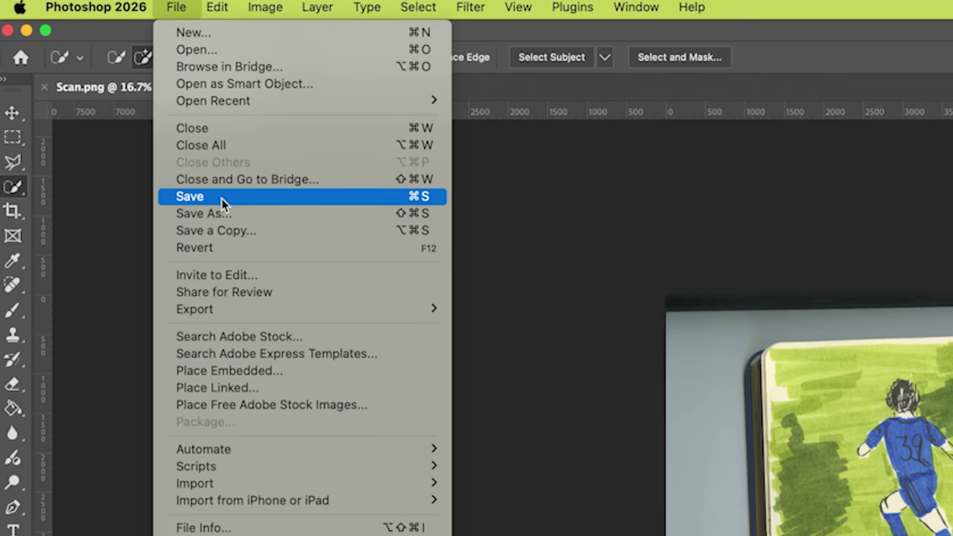
{"action": "left_click", "coordinate": [218, 216]}
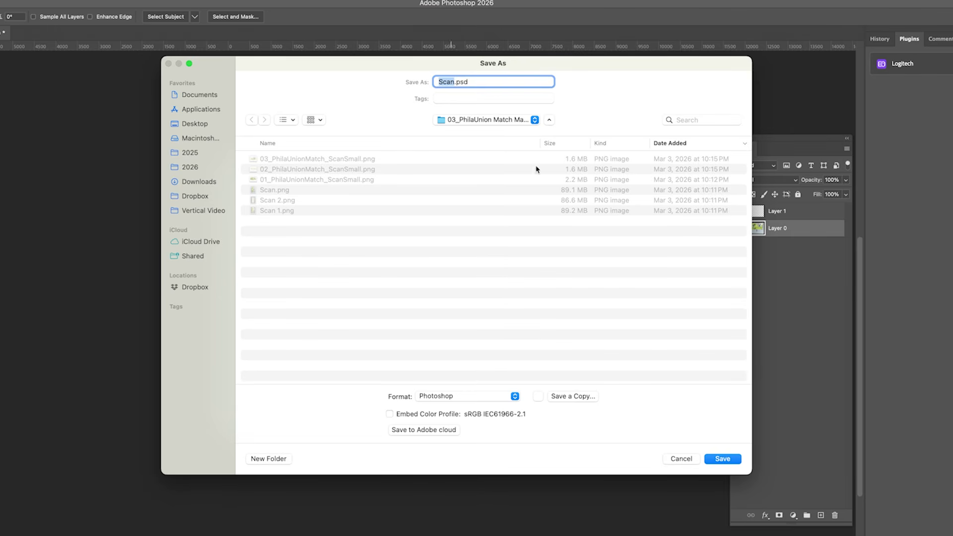
{"action": "left_click", "coordinate": [422, 430]}
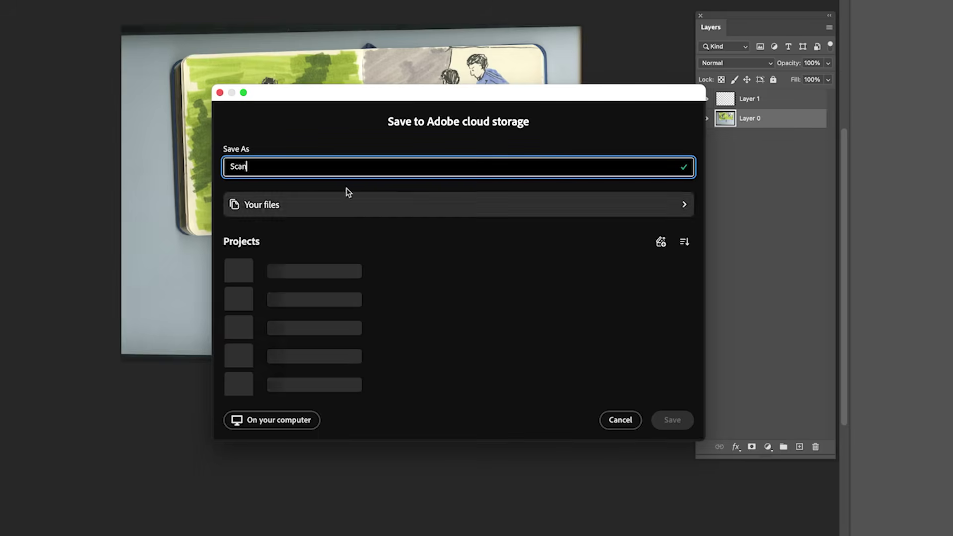
{"action": "left_click", "coordinate": [269, 205]}
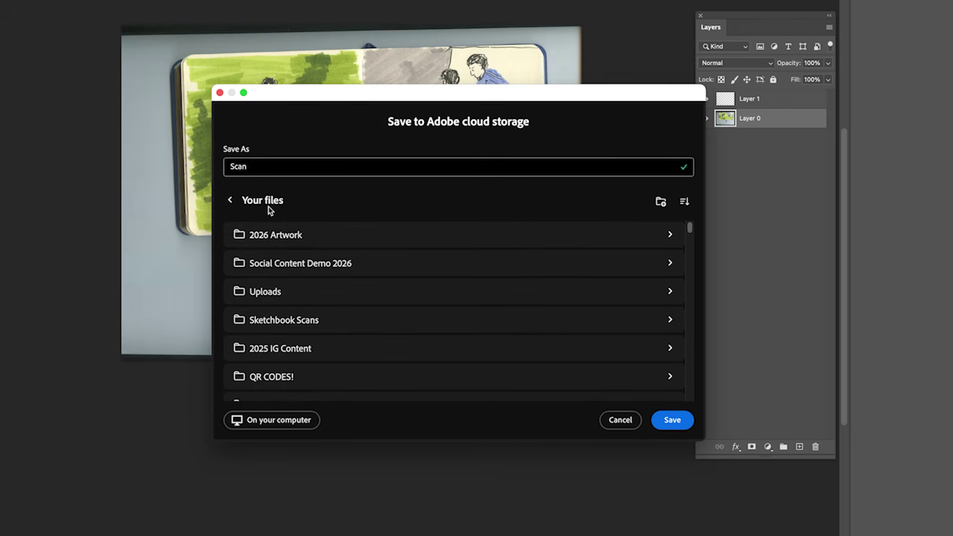
{"action": "left_click", "coordinate": [244, 236]}
{"action": "left_click", "coordinate": [279, 267]}
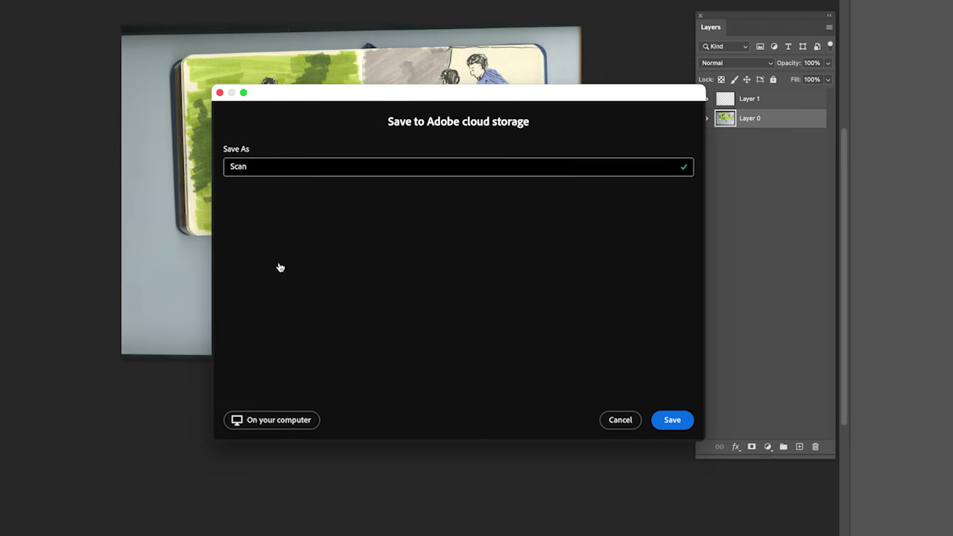
{"action": "left_click", "coordinate": [318, 171]}
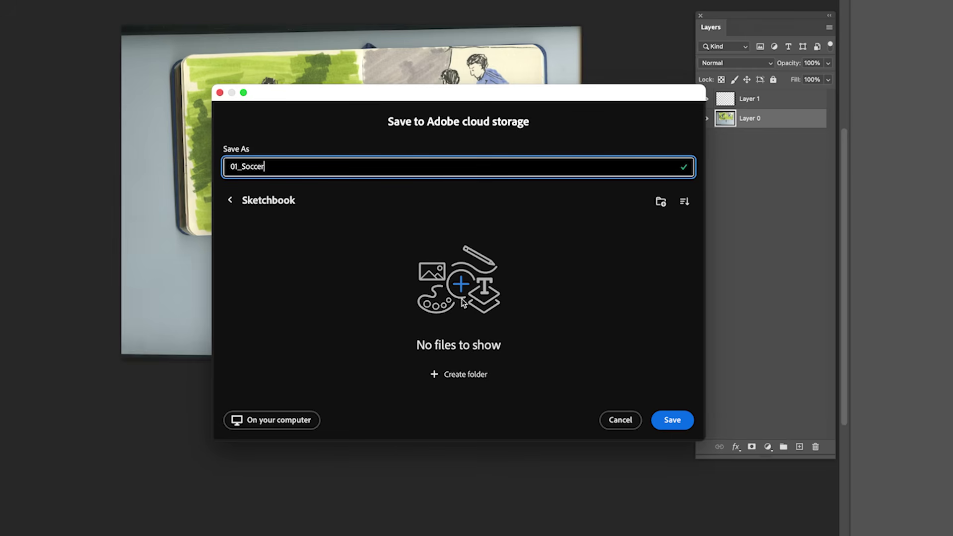
{"action": "left_click", "coordinate": [676, 422]}
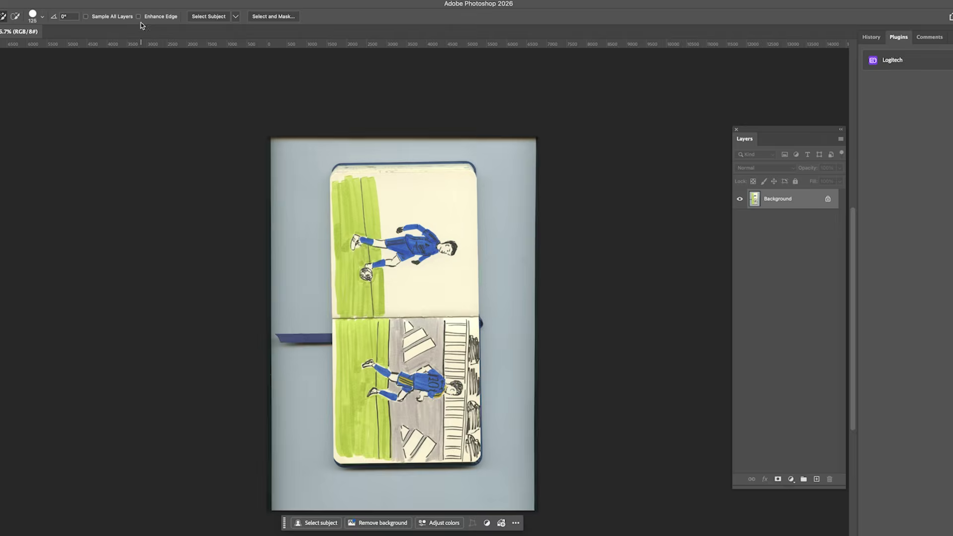
Rotate Scan 1.png to landscape and save it as the Photoshop cloud document 02_Soccer in the Sketchbook folder.
{"action": "left_click", "coordinate": [55, 1]}
{"action": "left_click", "coordinate": [213, 106]}
{"action": "left_click", "coordinate": [22, 2]}
{"action": "left_click", "coordinate": [33, 95]}
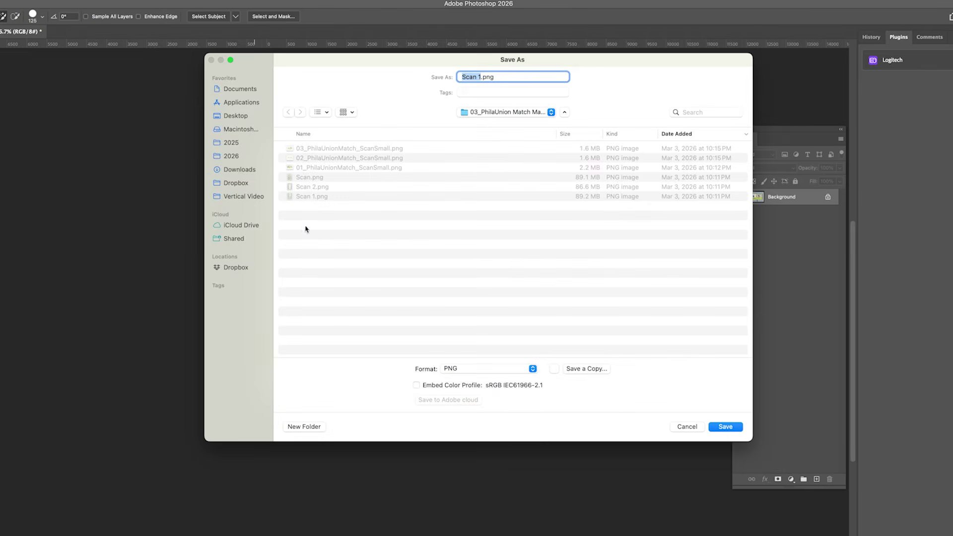
{"action": "left_click", "coordinate": [489, 368]}
{"action": "left_click", "coordinate": [444, 440]}
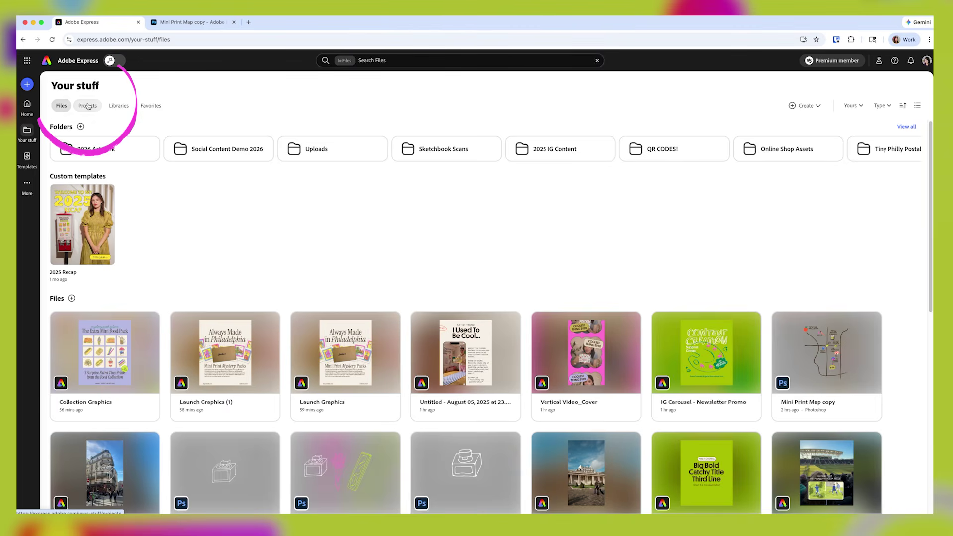
Switch back to Adobe Express and create a new project named Mini Print Promo.
{"action": "left_click", "coordinate": [88, 106]}
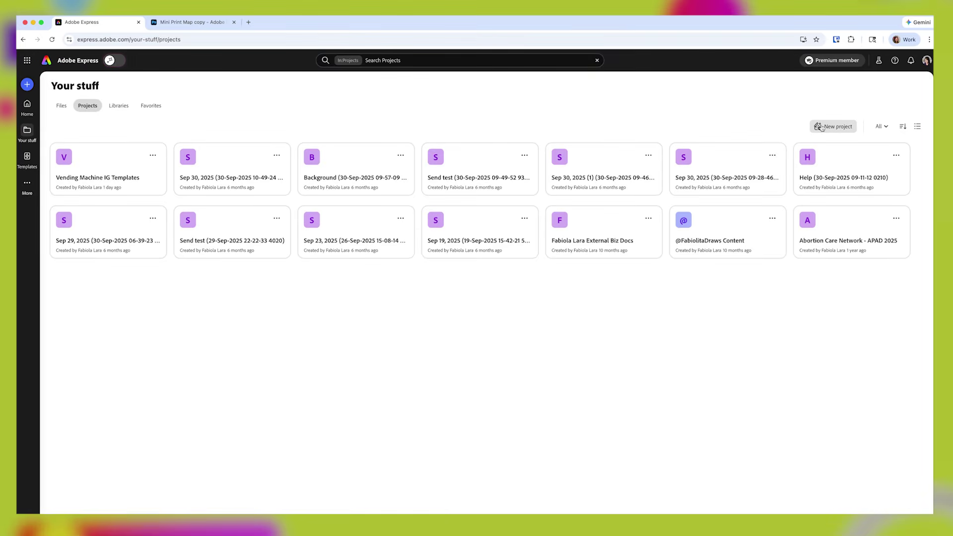
{"action": "left_click", "coordinate": [822, 127]}
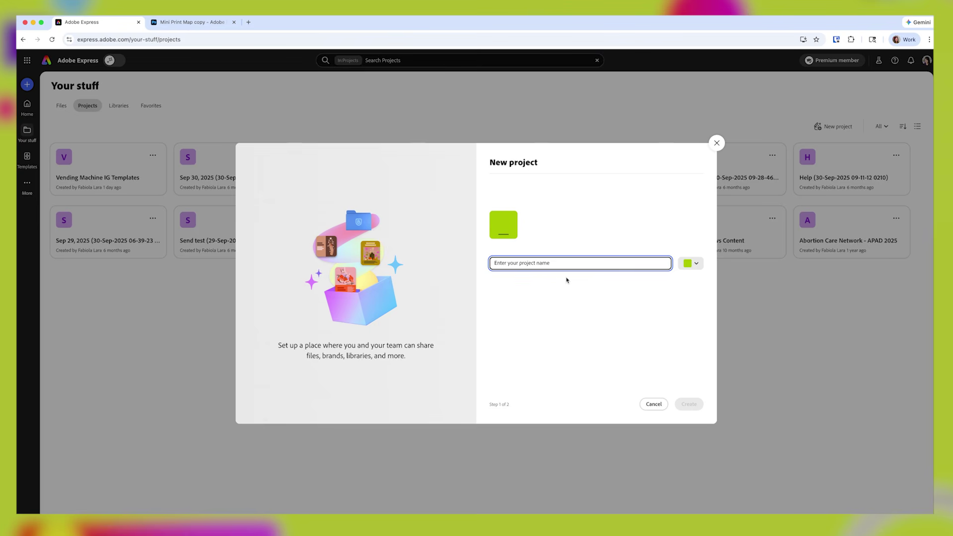
{"action": "type", "text": "Mini"}
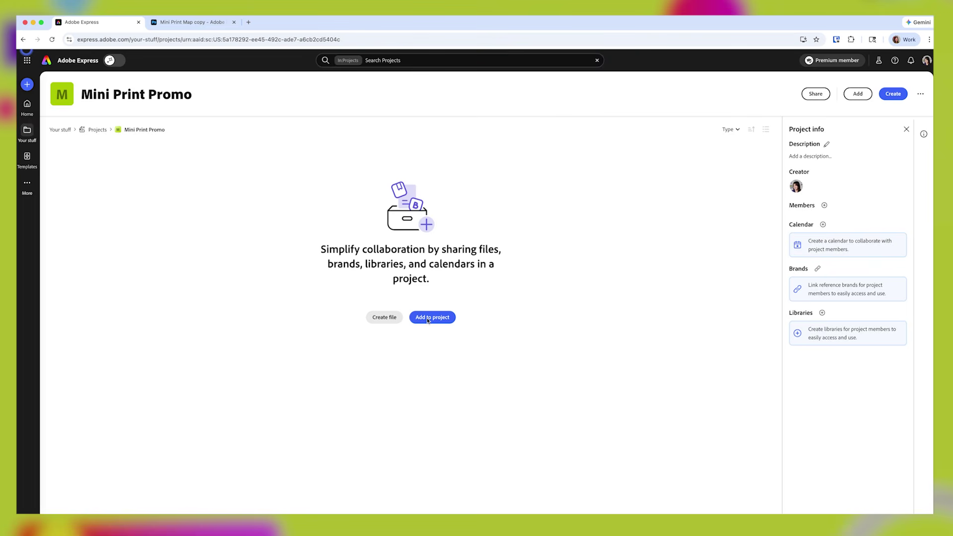
Add the 01_Soccer and 02_Soccer files from the Sketchbook folder in 2026 Artwork to the Mini Print Promo project.
{"action": "left_click", "coordinate": [428, 318]}
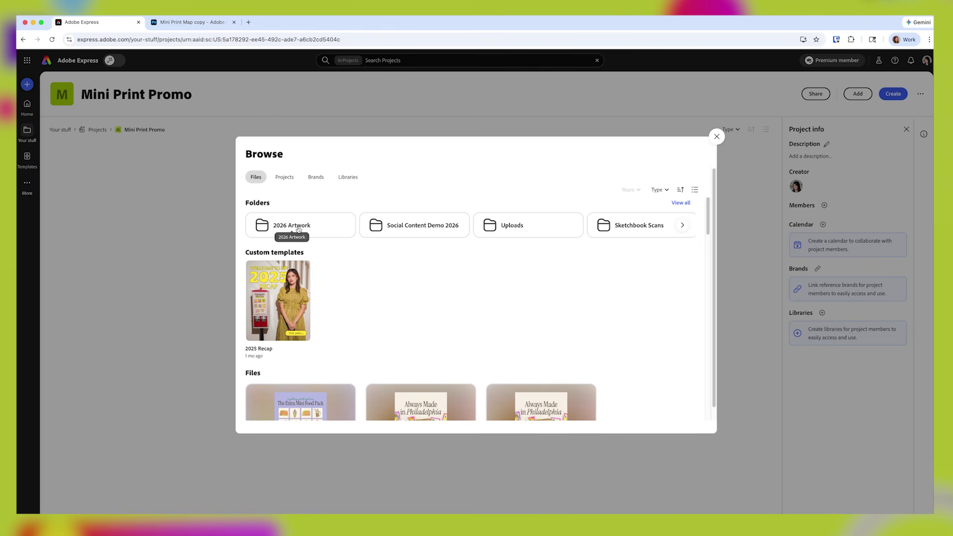
{"action": "left_click", "coordinate": [298, 230]}
{"action": "left_click", "coordinate": [285, 199]}
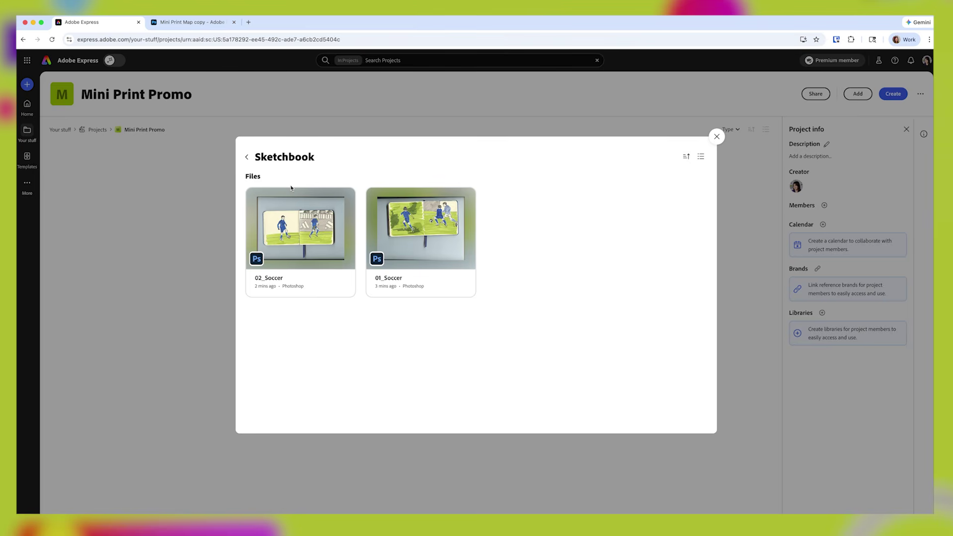
{"action": "left_click", "coordinate": [379, 201]}
{"action": "left_click", "coordinate": [258, 200]}
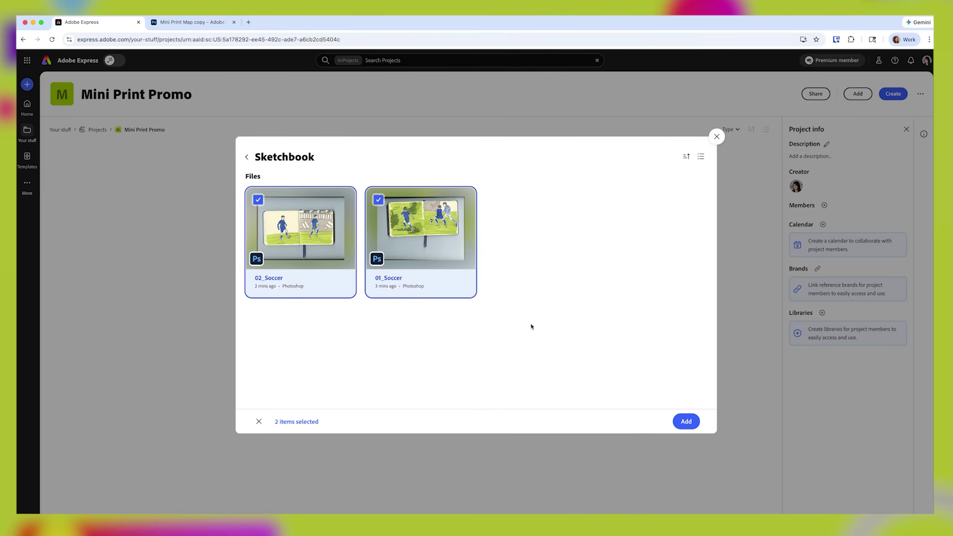
{"action": "left_click", "coordinate": [686, 421]}
Create a Sketchbook Scans folder in the project and move the 02_Soccer and 01_Soccer files into it.
{"action": "left_click", "coordinate": [858, 93]}
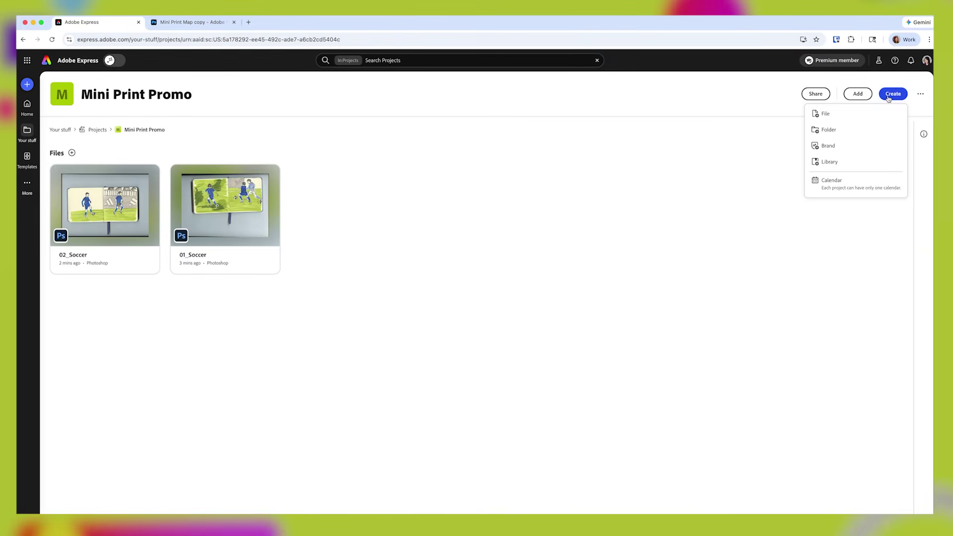
{"action": "left_click", "coordinate": [828, 130]}
{"action": "type", "text": "Sket"}
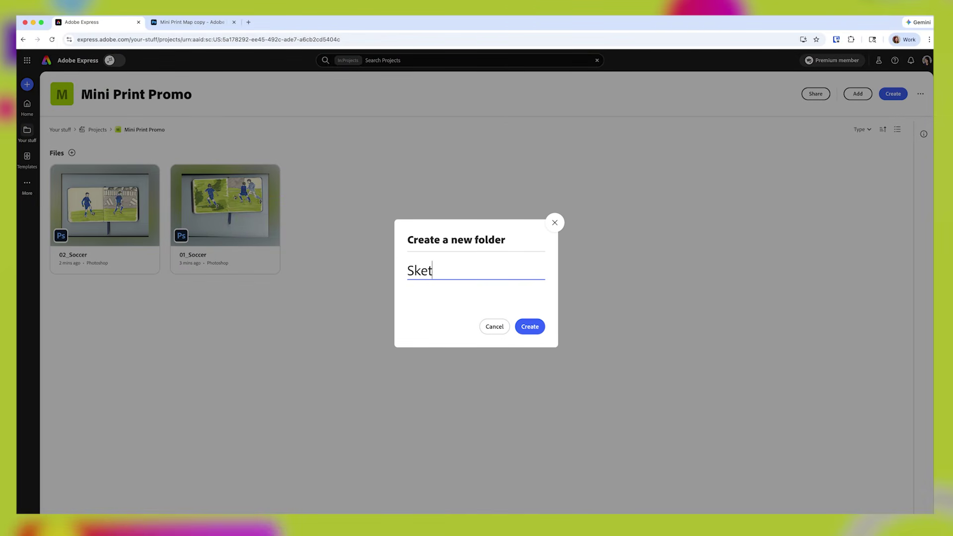
{"action": "type", "text": "chbook"}
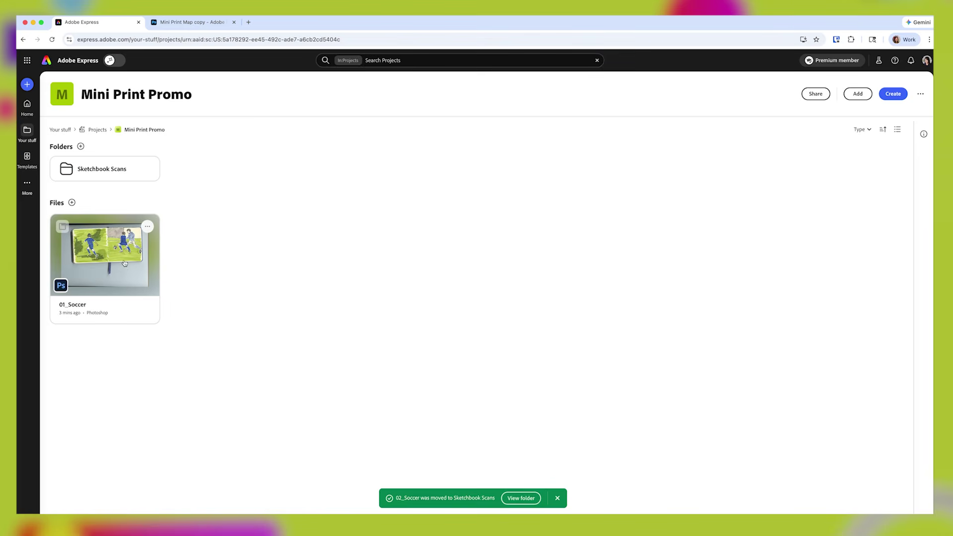
{"action": "left_click_drag", "start_coordinate": [119, 243], "coordinate": [107, 177]}
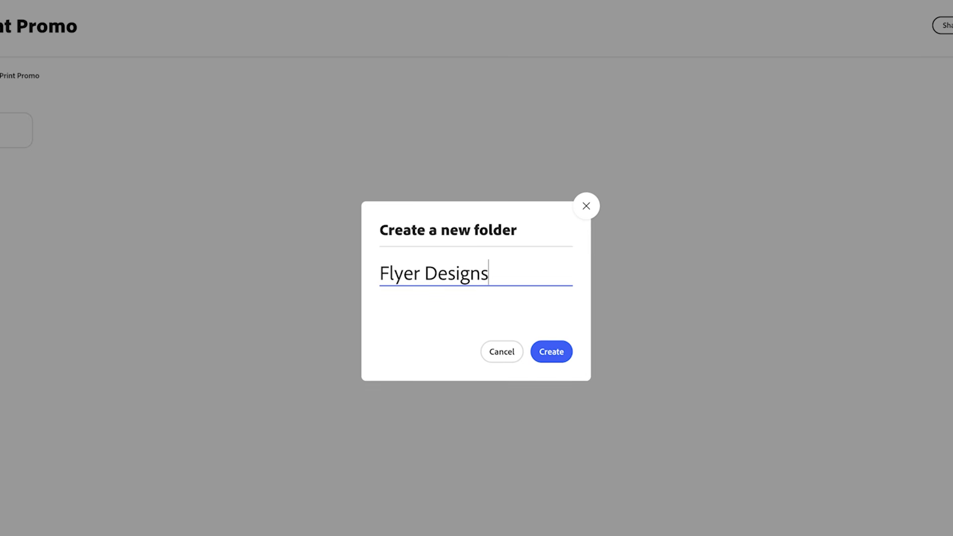
Create a Flyer Designs folder in the Mini Print Promo project.
{"action": "key", "text": "Return"}
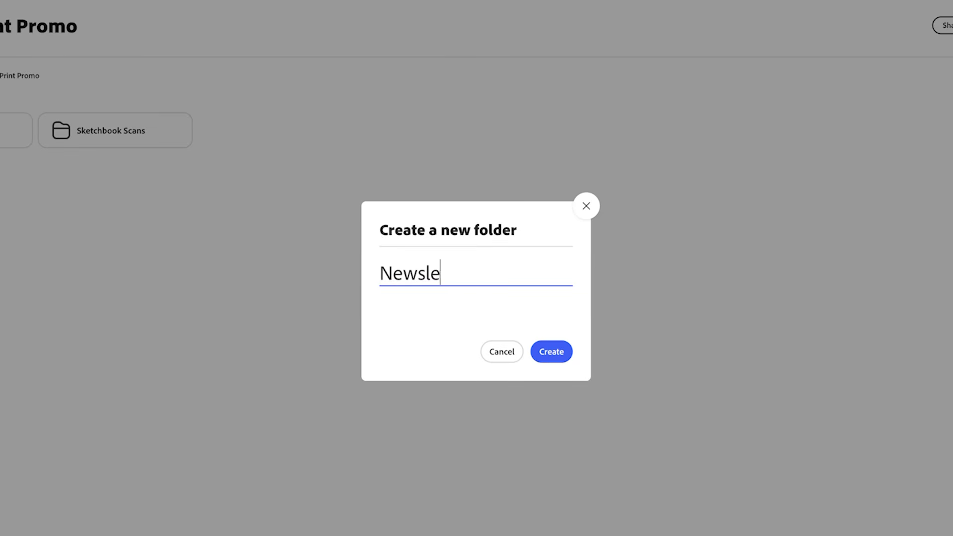
Create a Newsletter Assets folder and link the artist's own 2026 brand to the Mini Print Promo project.
{"action": "type", "text": "tter Assets"}
{"action": "key", "text": "Return"}
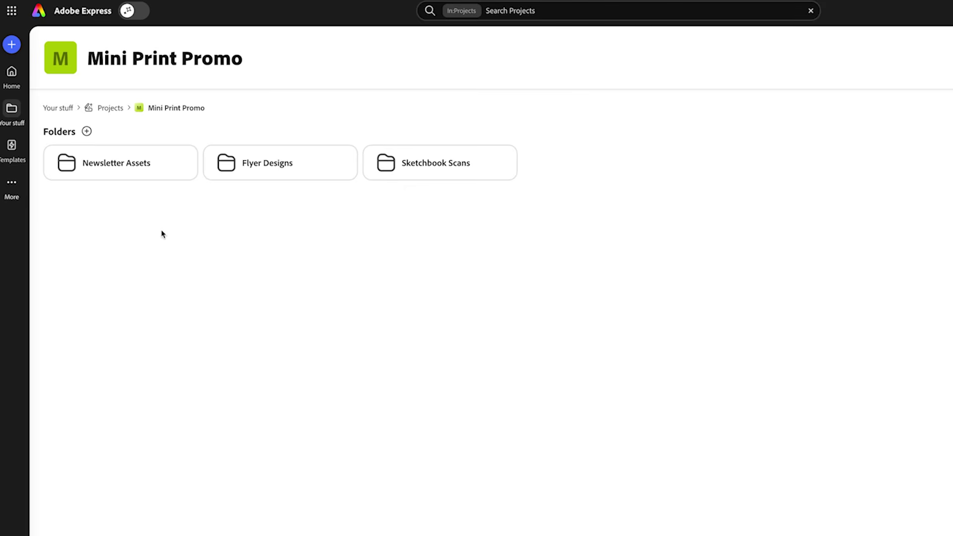
{"action": "left_click", "coordinate": [858, 93]}
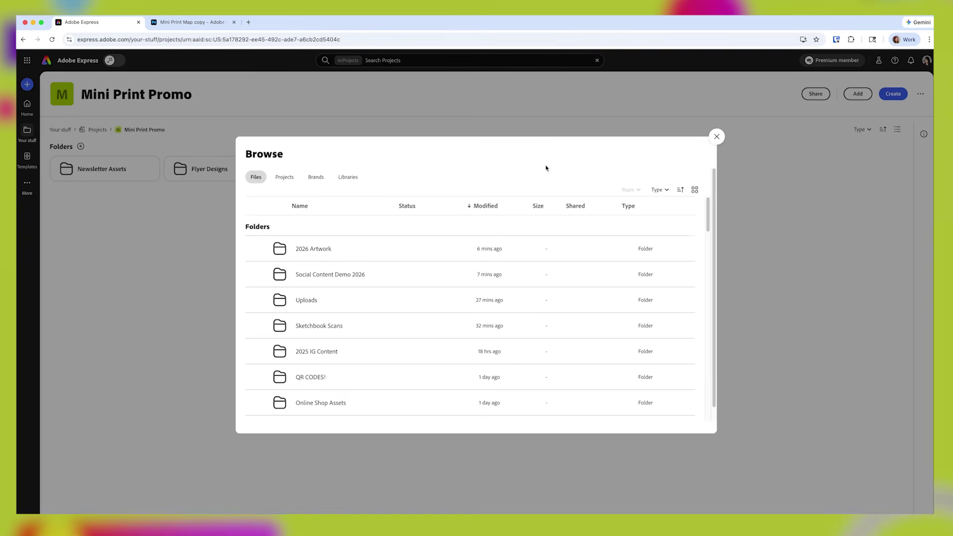
{"action": "left_click", "coordinate": [316, 177]}
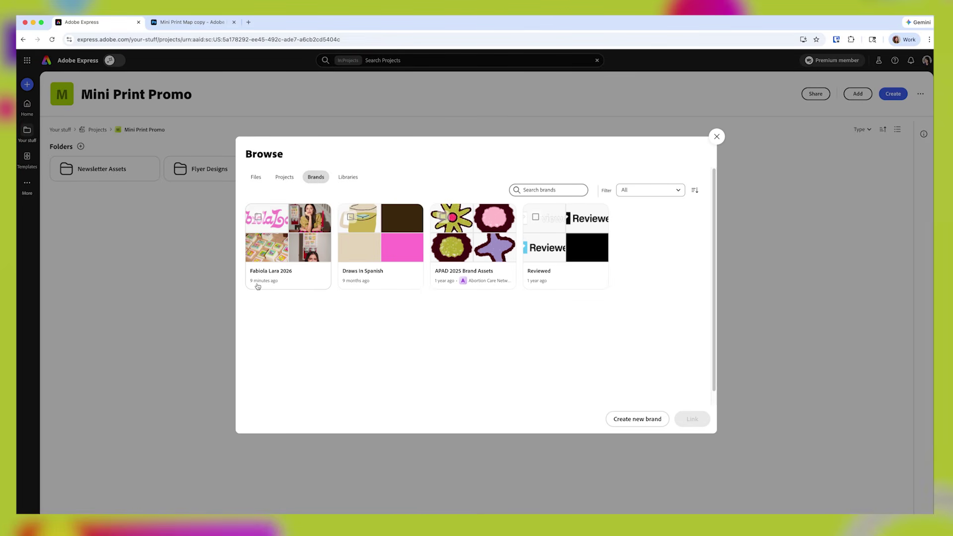
{"action": "left_click", "coordinate": [274, 278]}
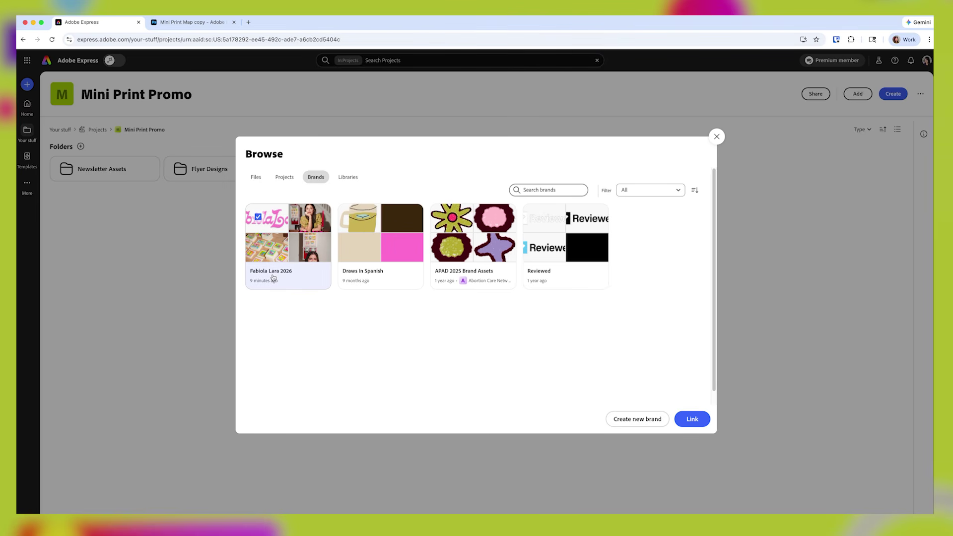
{"action": "left_click", "coordinate": [686, 419]}
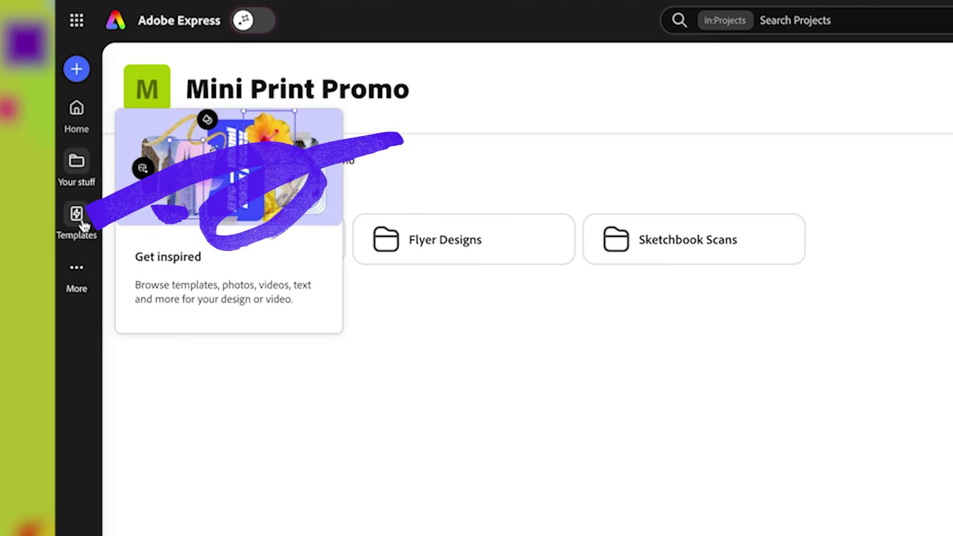
Browse all popular templates and start customizing the Pink and Orange Modern Client Testimonial Instagram Story.
{"action": "left_click", "coordinate": [84, 224]}
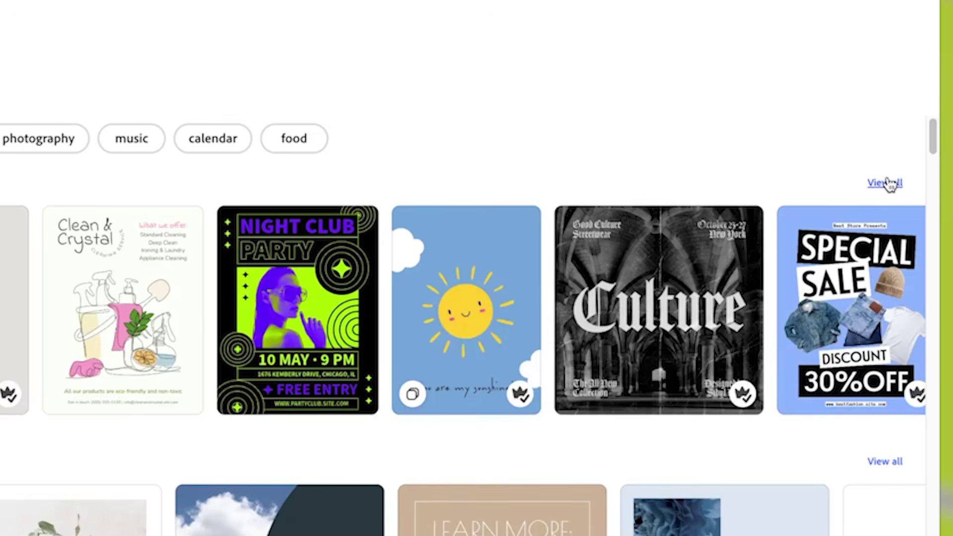
{"action": "left_click", "coordinate": [889, 183]}
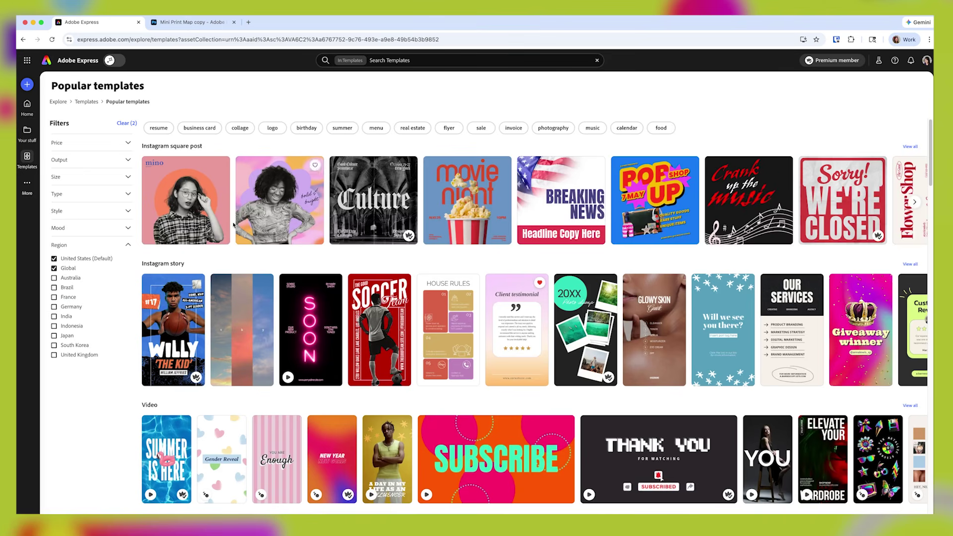
{"action": "scroll", "coordinate": [593, 362], "scroll_direction": "down", "scroll_amount": 1}
{"action": "left_click", "coordinate": [524, 330]}
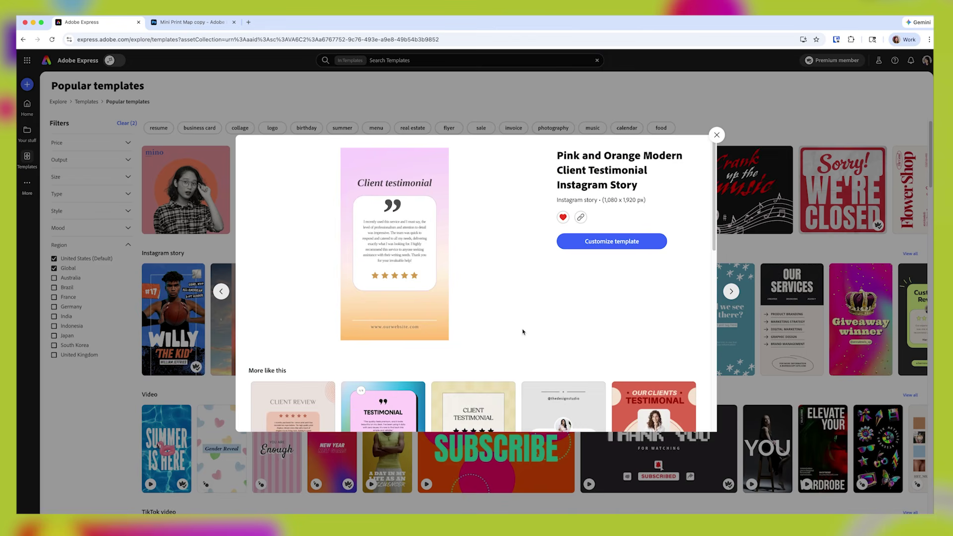
{"action": "left_click", "coordinate": [637, 243]}
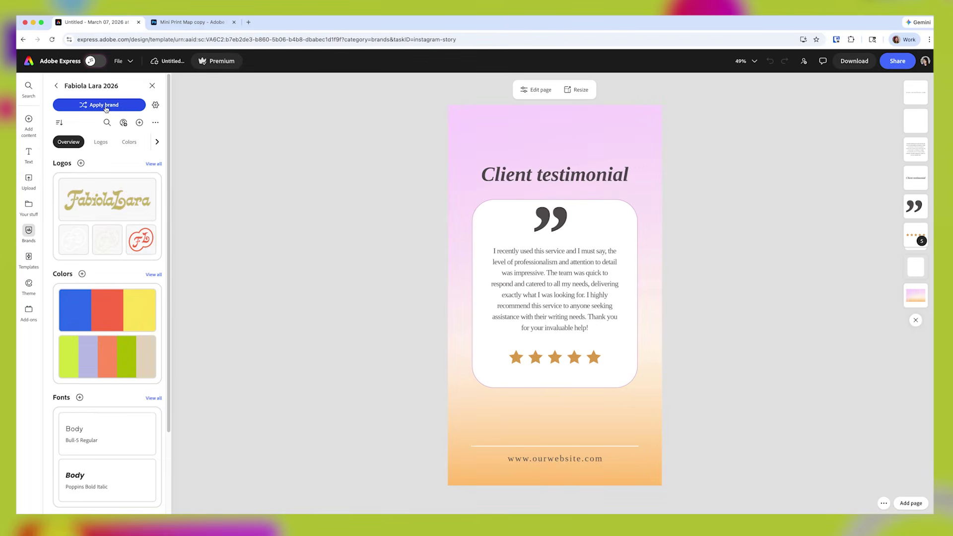
Apply the artist's 2026 brand to the template and set the "Client testimonial" heading's font to Poppins.
{"action": "left_click", "coordinate": [105, 106]}
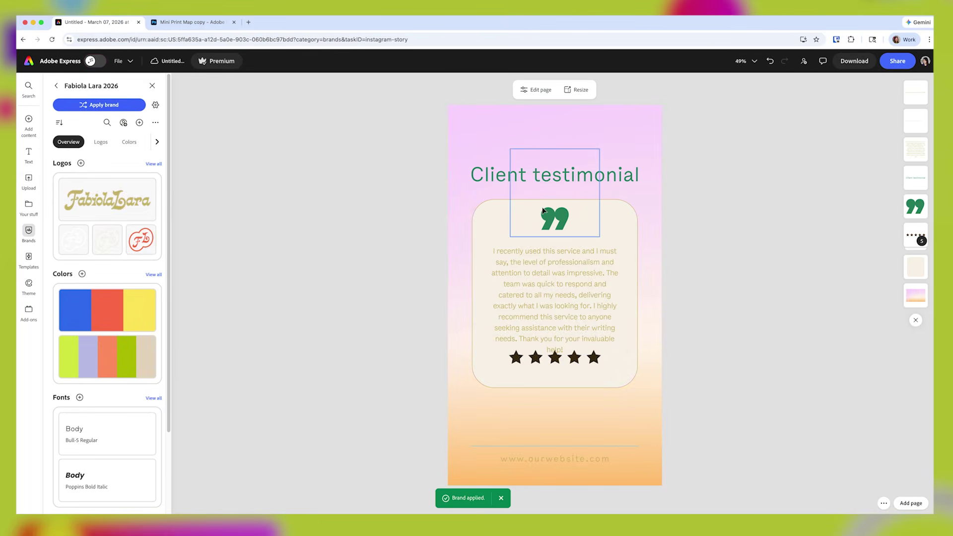
{"action": "left_click", "coordinate": [544, 181]}
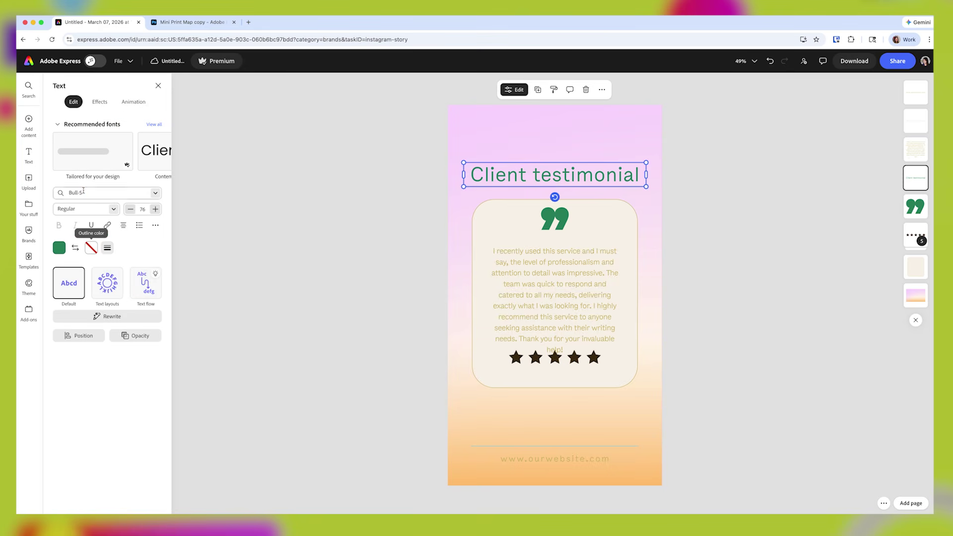
{"action": "left_click", "coordinate": [149, 193]}
{"action": "type", "text": "popp"}
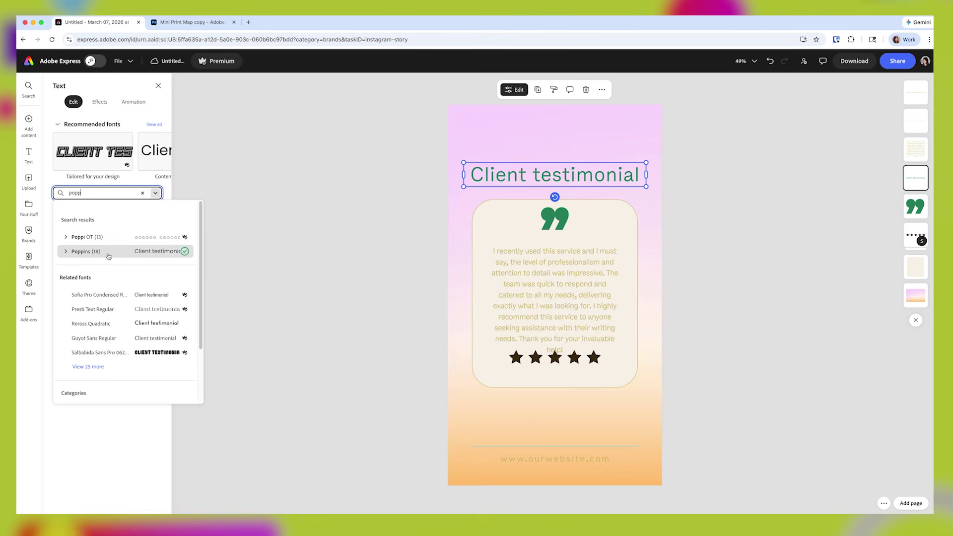
{"action": "left_click", "coordinate": [108, 256]}
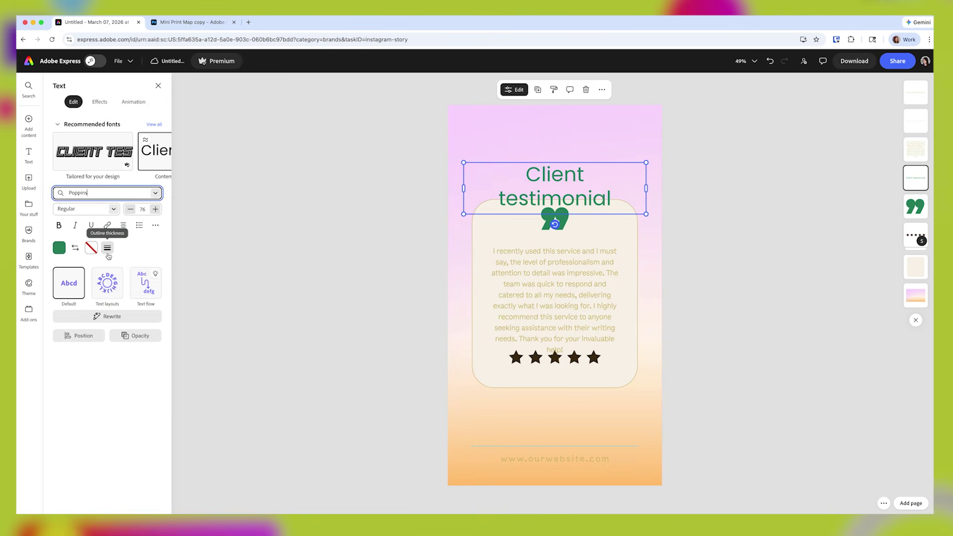
Replace the gradient background with the brand graphic showing stacks of colorful stamp-style prints.
{"action": "left_click", "coordinate": [547, 116]}
{"action": "left_click", "coordinate": [539, 95]}
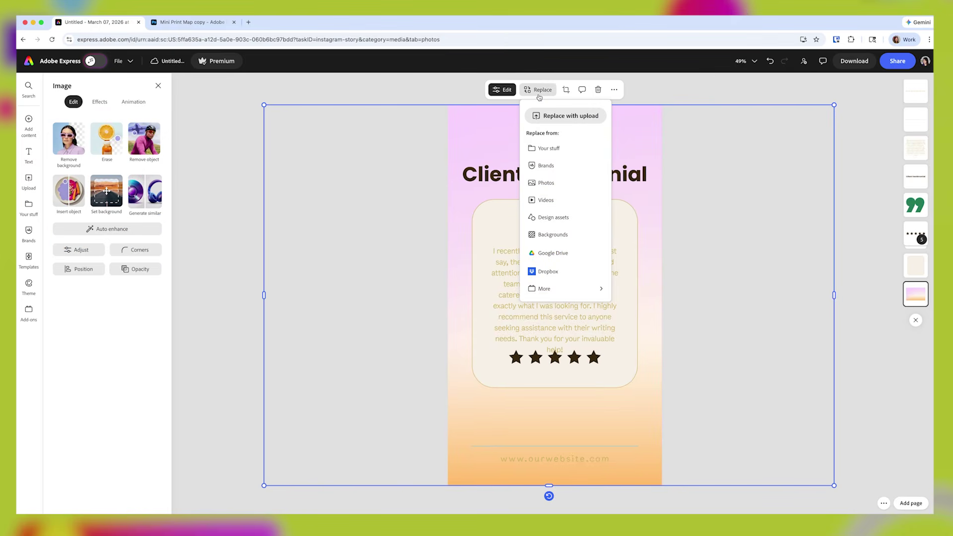
{"action": "left_click", "coordinate": [546, 165]}
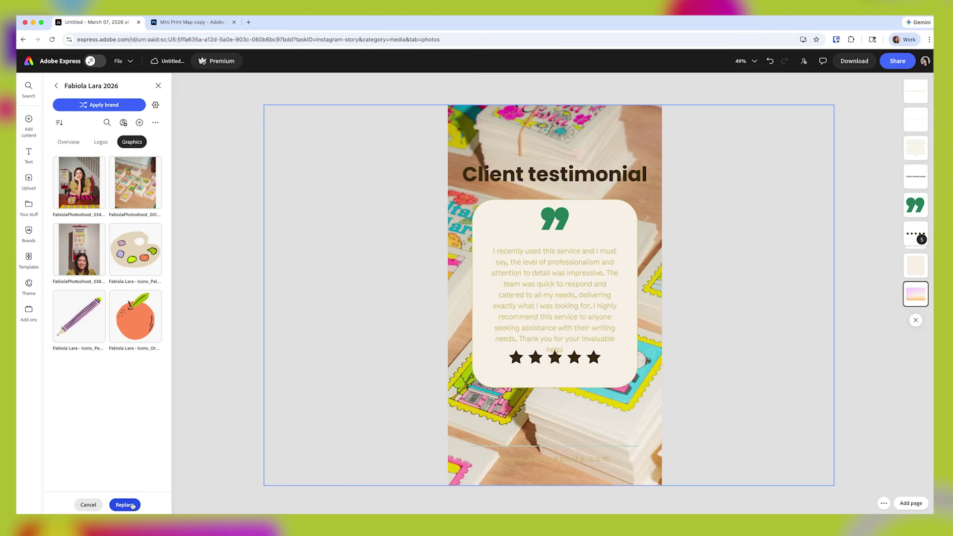
{"action": "left_click", "coordinate": [125, 505]}
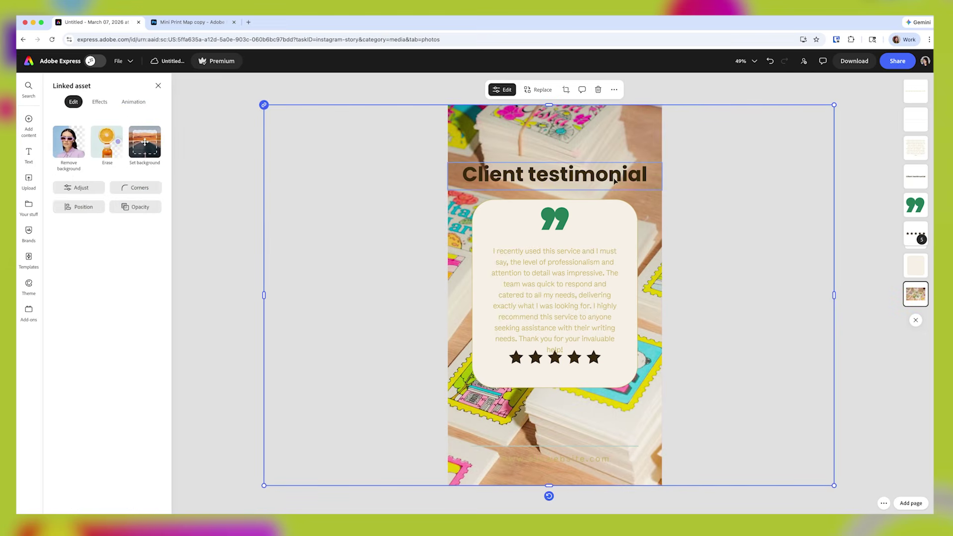
Color the "Client testimonial" heading cream with a dark brown outline, and open the fill color of the rounded card.
{"action": "left_click", "coordinate": [461, 179]}
{"action": "left_click", "coordinate": [60, 247]}
{"action": "left_click", "coordinate": [101, 181]}
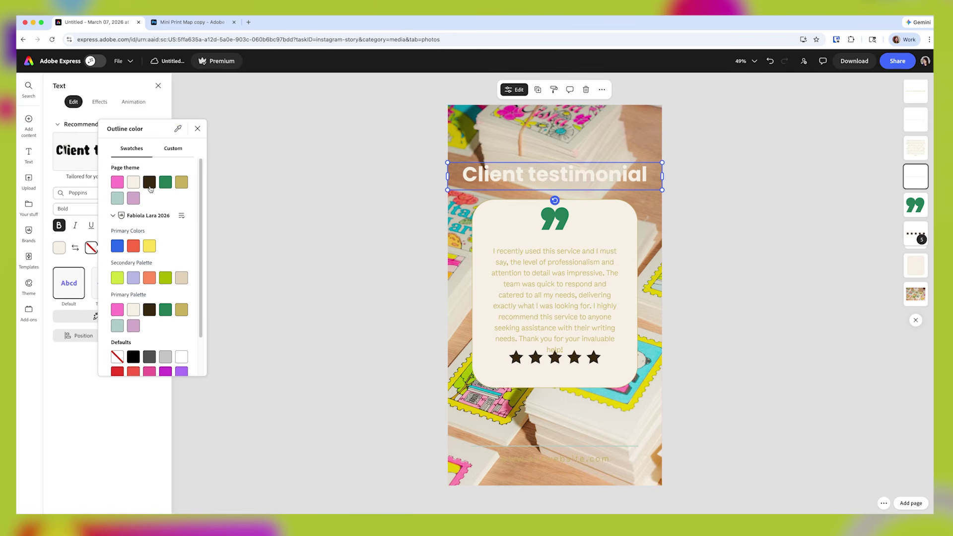
{"action": "left_click", "coordinate": [149, 184]}
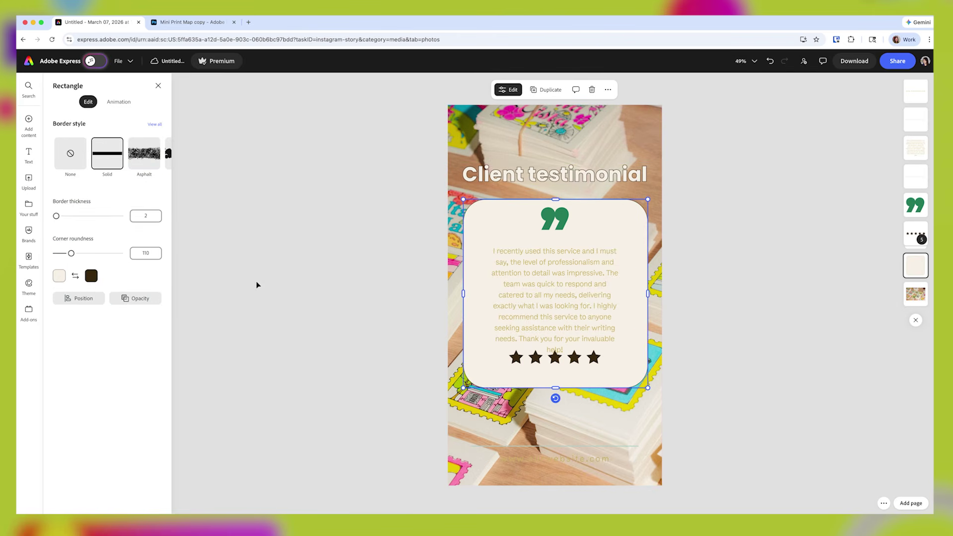
{"action": "left_click", "coordinate": [59, 276]}
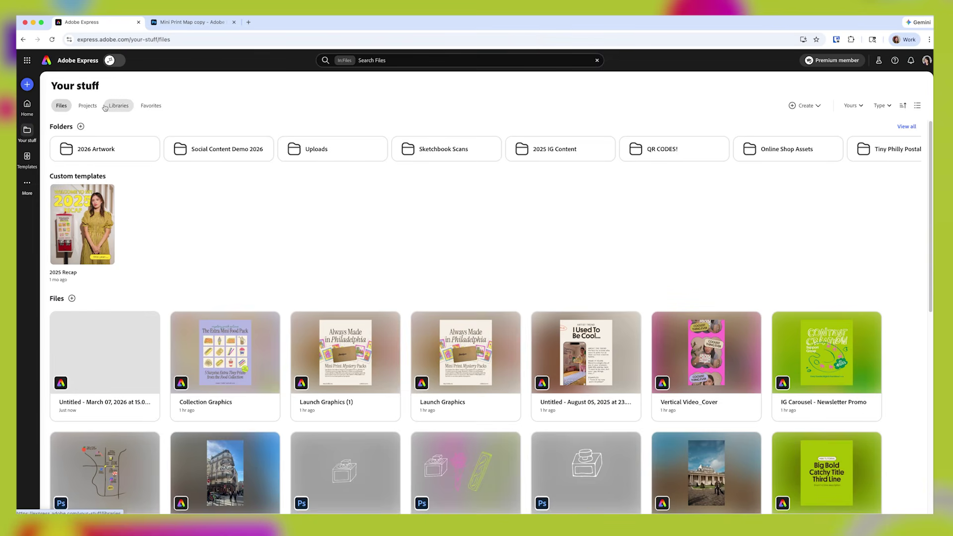
Open the Mini Print Promo project and add the file Untitled - March 07, 2026 at 15.01.48 to it.
{"action": "left_click", "coordinate": [87, 105]}
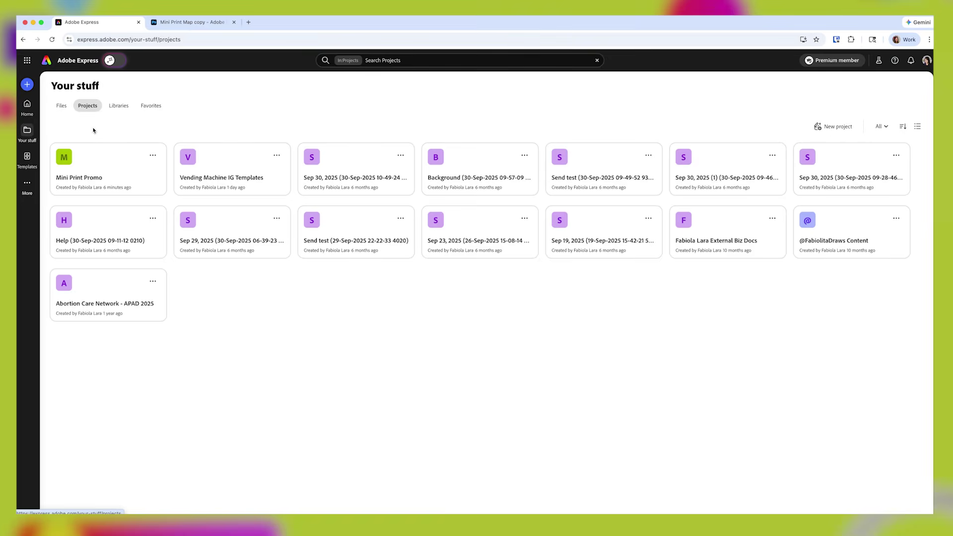
{"action": "left_click", "coordinate": [99, 166]}
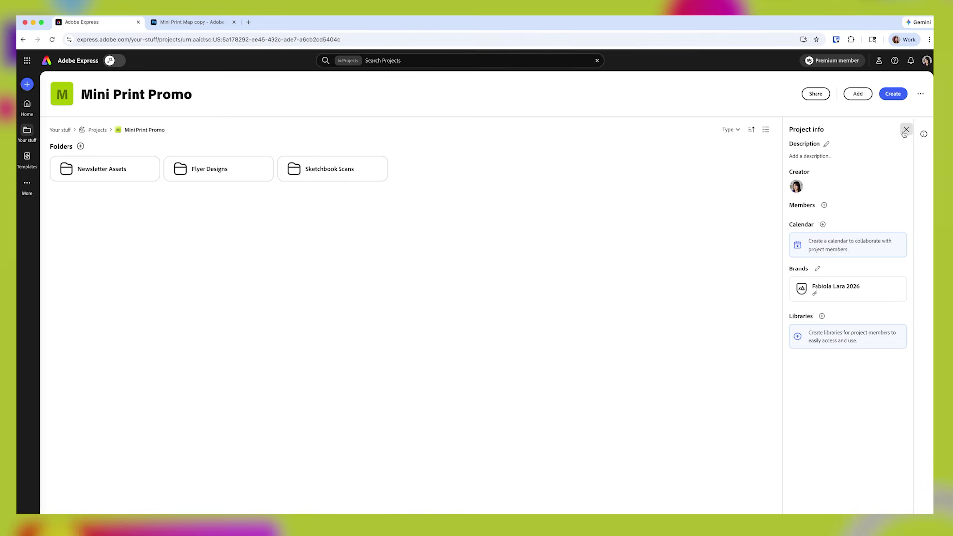
{"action": "left_click", "coordinate": [859, 94]}
{"action": "scroll", "coordinate": [347, 273], "scroll_direction": "down", "scroll_amount": 5}
{"action": "left_click", "coordinate": [254, 316]}
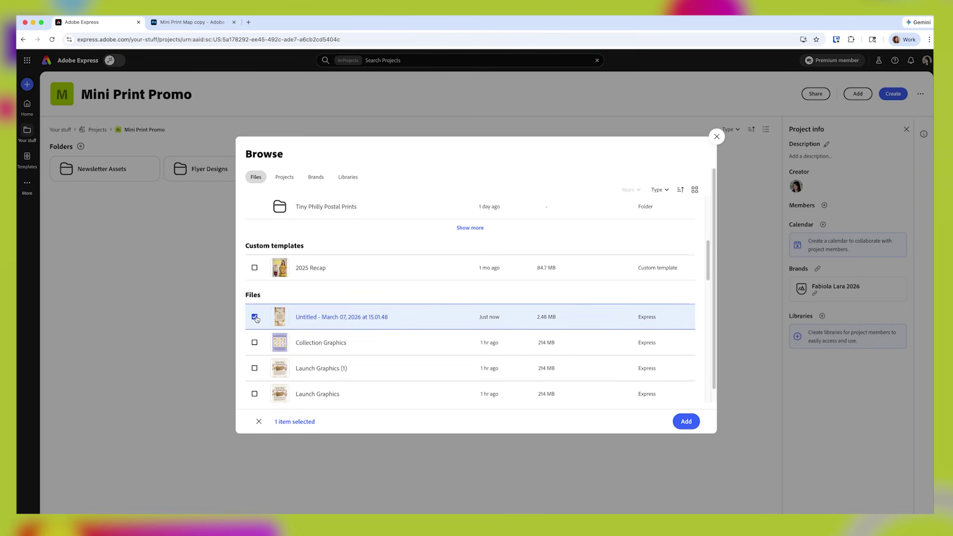
{"action": "left_click", "coordinate": [686, 422]}
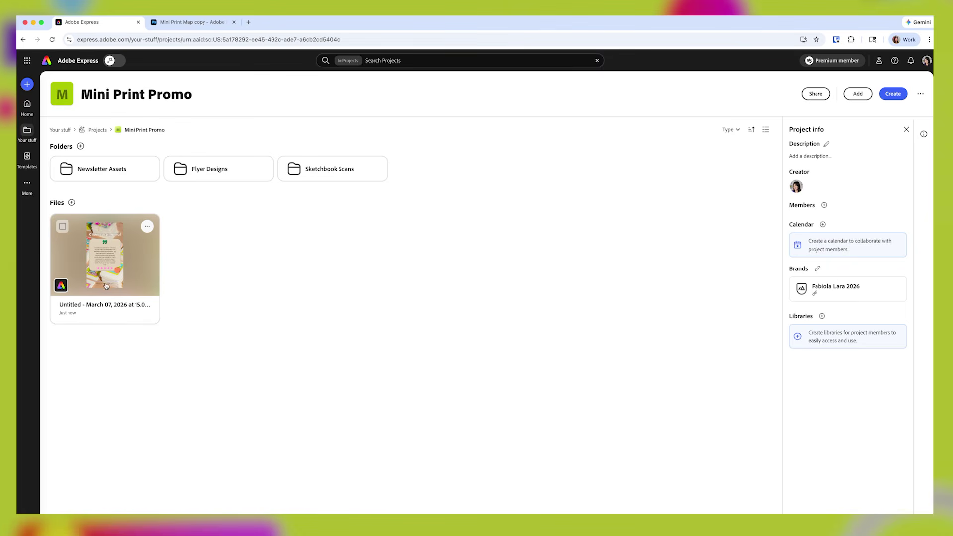
Convert the added testimonial file to a template named Client Review Template with the note "Use for Stories & Newsletter".
{"action": "left_click", "coordinate": [147, 228]}
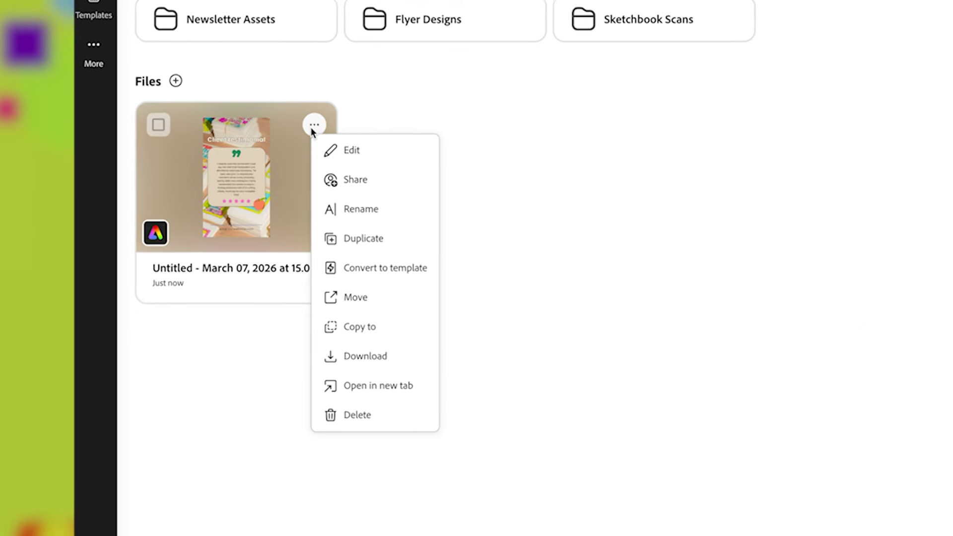
{"action": "left_click", "coordinate": [385, 266]}
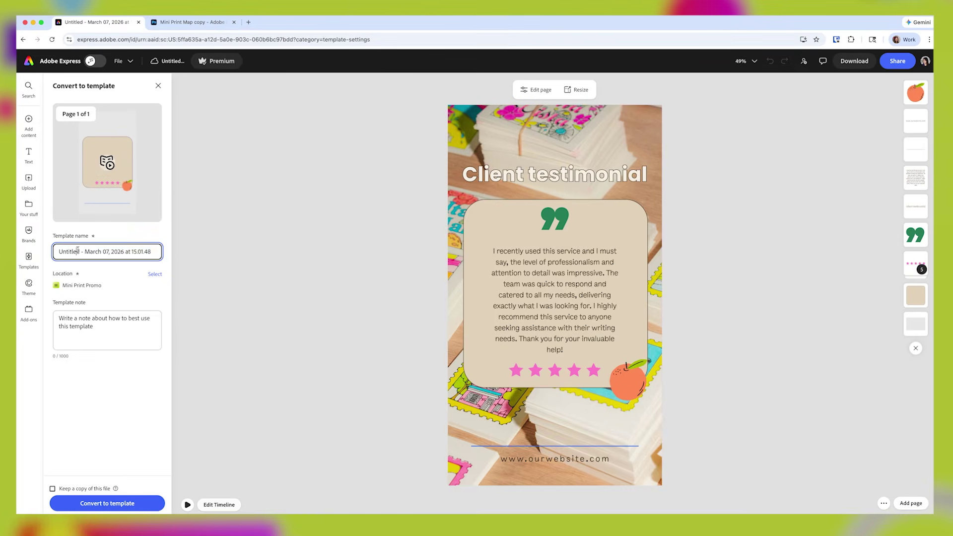
{"action": "triple_click", "coordinate": [78, 249]}
{"action": "type", "text": "Client "}
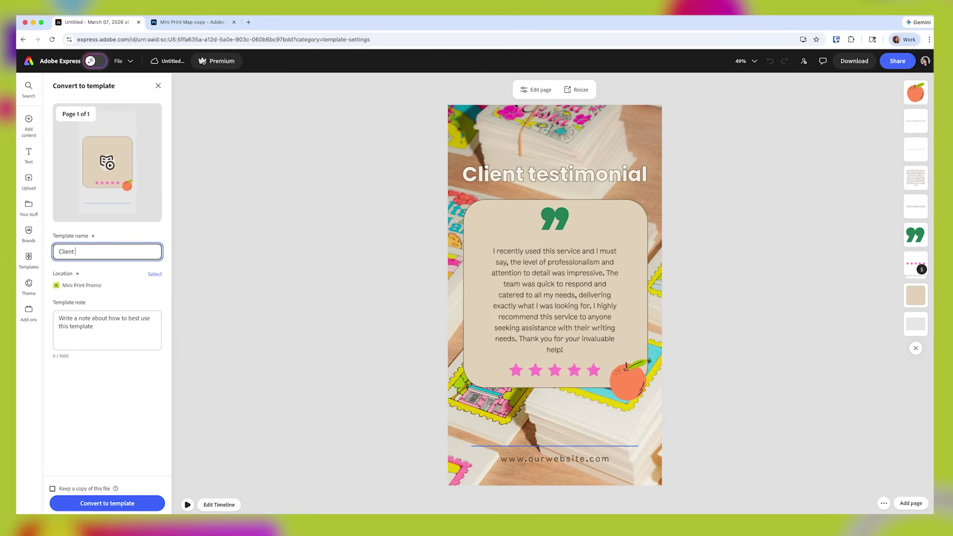
{"action": "type", "text": "Review Template"}
{"action": "key", "text": "Tab"}
{"action": "type", "text": "U"}
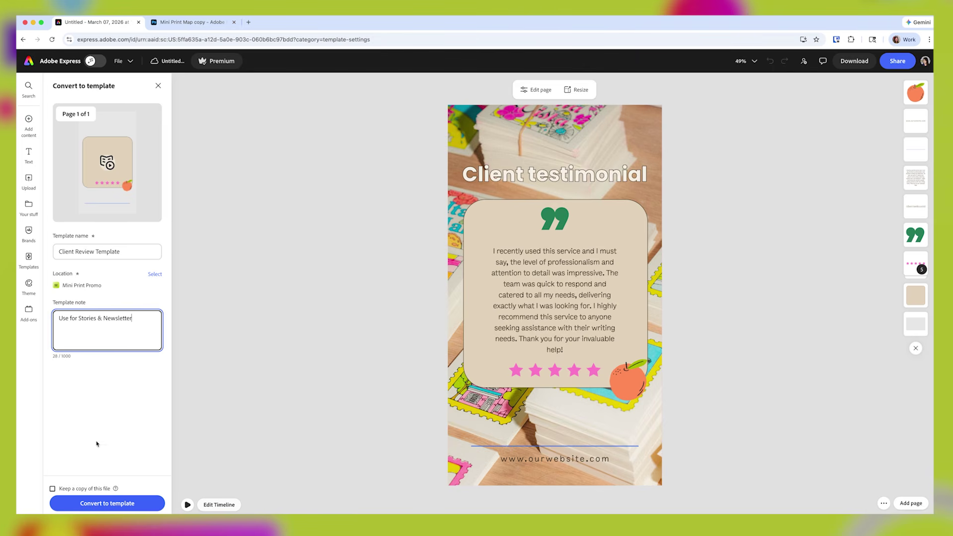
{"action": "left_click", "coordinate": [108, 498]}
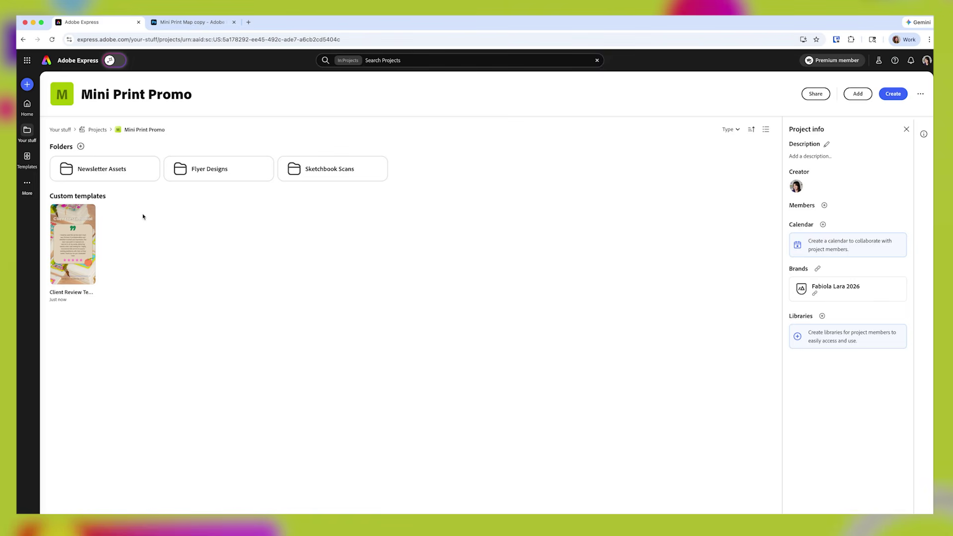
Open the Client Review Template, and back in the project view the kinds of content that can be added.
{"action": "left_click", "coordinate": [71, 264]}
{"action": "left_click", "coordinate": [715, 170]}
{"action": "left_click", "coordinate": [858, 94]}
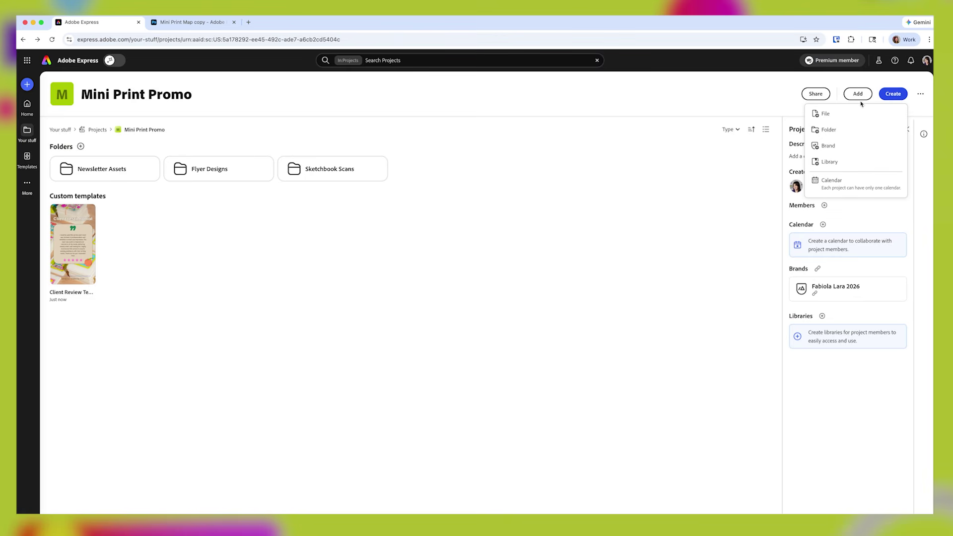
{"action": "left_click", "coordinate": [831, 117]}
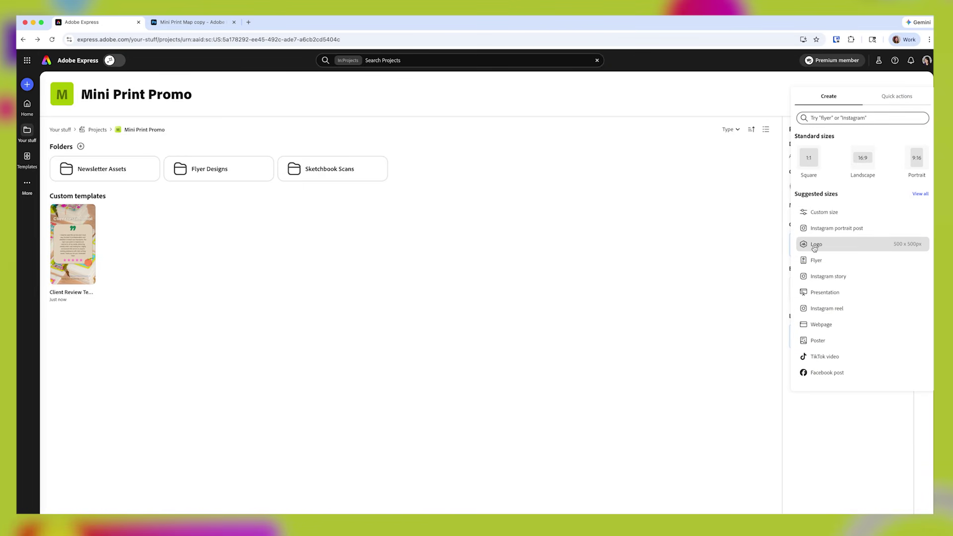
Create an Instagram portrait post in the project and set its background to the brand Secondary Palette's olive-lime green.
{"action": "left_click", "coordinate": [832, 232]}
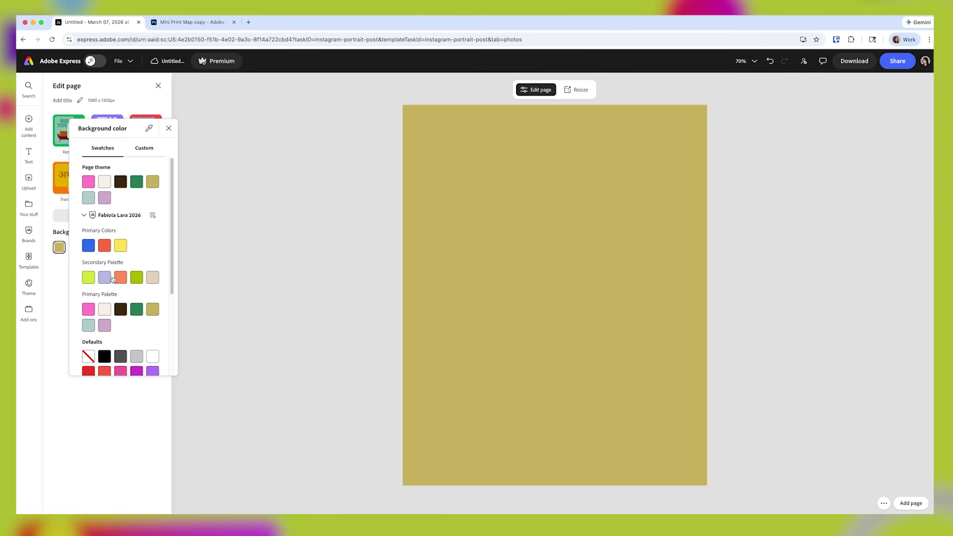
{"action": "scroll", "coordinate": [114, 279], "scroll_direction": "down", "scroll_amount": 1}
{"action": "left_click", "coordinate": [137, 280]}
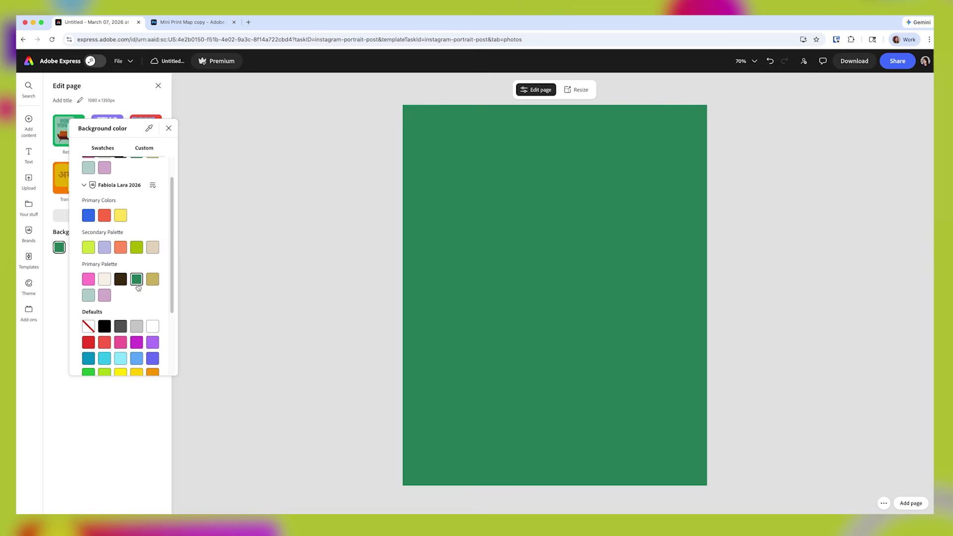
{"action": "left_click", "coordinate": [134, 250]}
Add a bold Poppins heading reading "February Sketches" near the top of the post.
{"action": "type", "text": "tFebrar"}
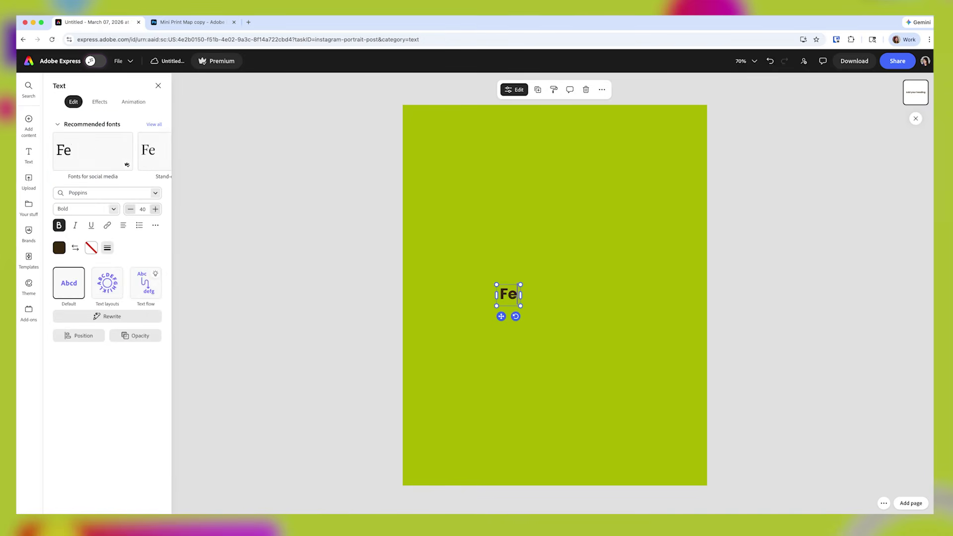
{"action": "key", "text": "BackSpace"}
{"action": "key", "text": "BackSpace"}
{"action": "type", "text": "uary Sketches"}
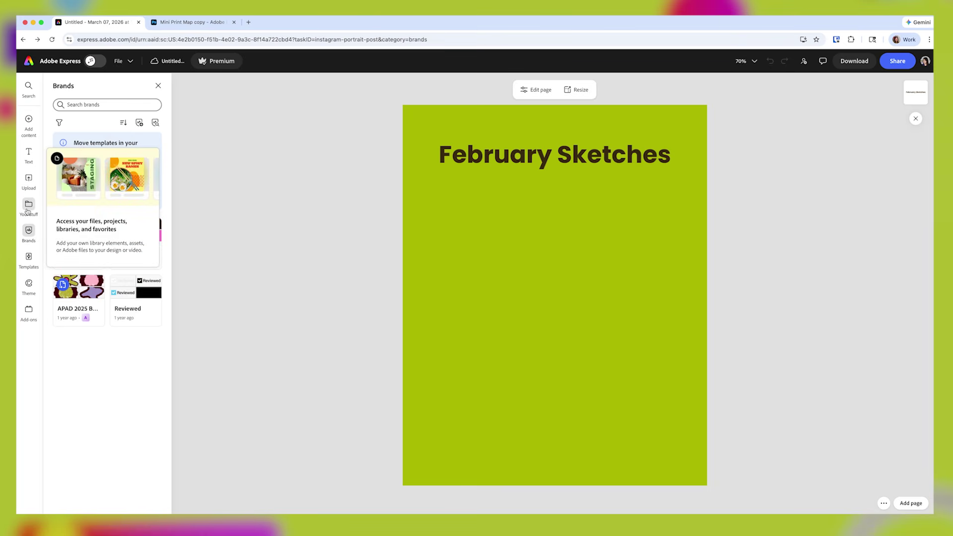
Place the first Photoshop scan from Sketchbook Scans in the post as a linked image and scale it down below the heading.
{"action": "left_click", "coordinate": [29, 207]}
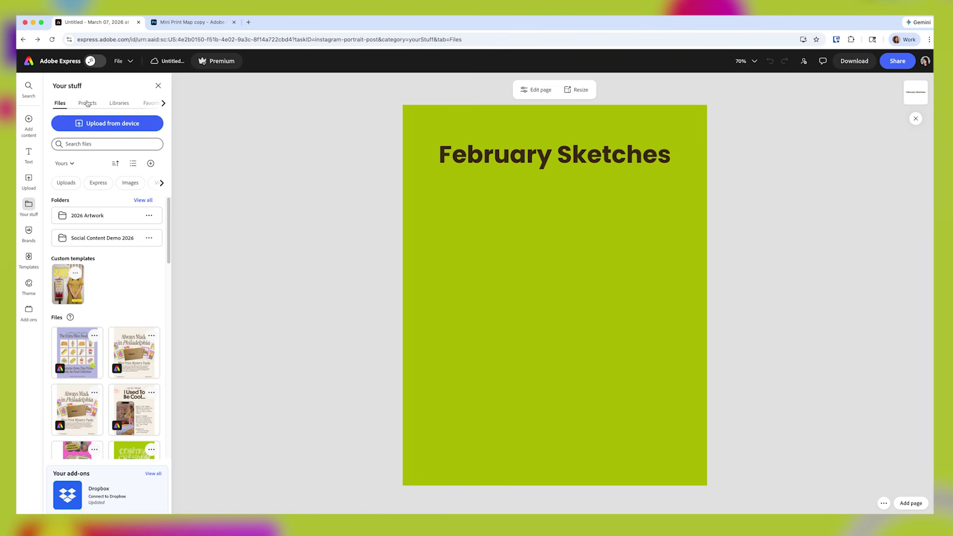
{"action": "left_click", "coordinate": [87, 102]}
{"action": "left_click", "coordinate": [159, 247]}
{"action": "left_click", "coordinate": [107, 235]}
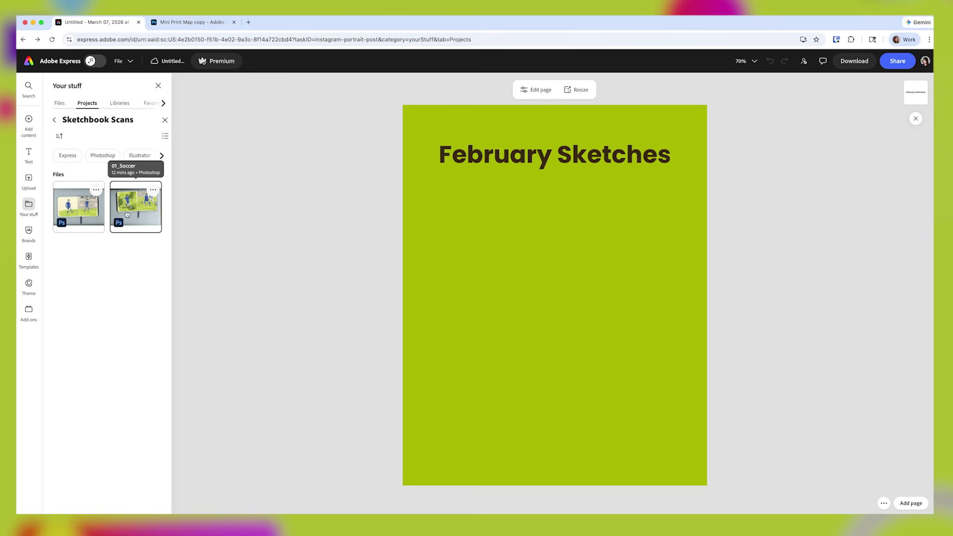
{"action": "left_click", "coordinate": [98, 221]}
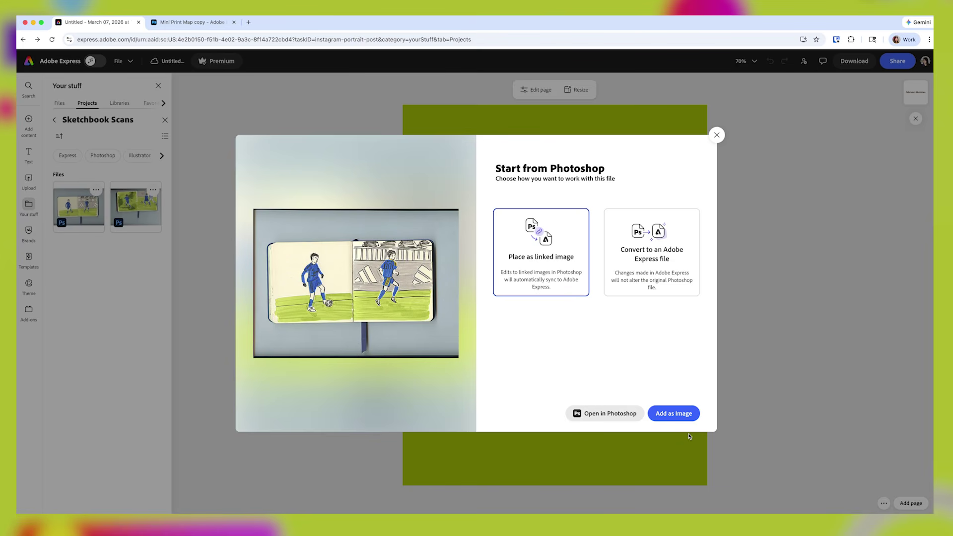
{"action": "left_click", "coordinate": [687, 416]}
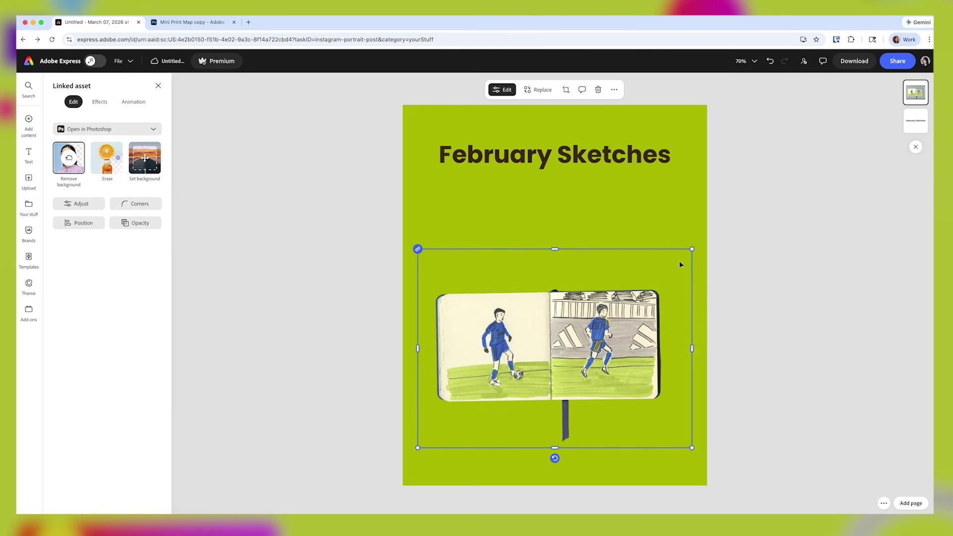
{"action": "left_click_drag", "start_coordinate": [689, 250], "coordinate": [677, 259]}
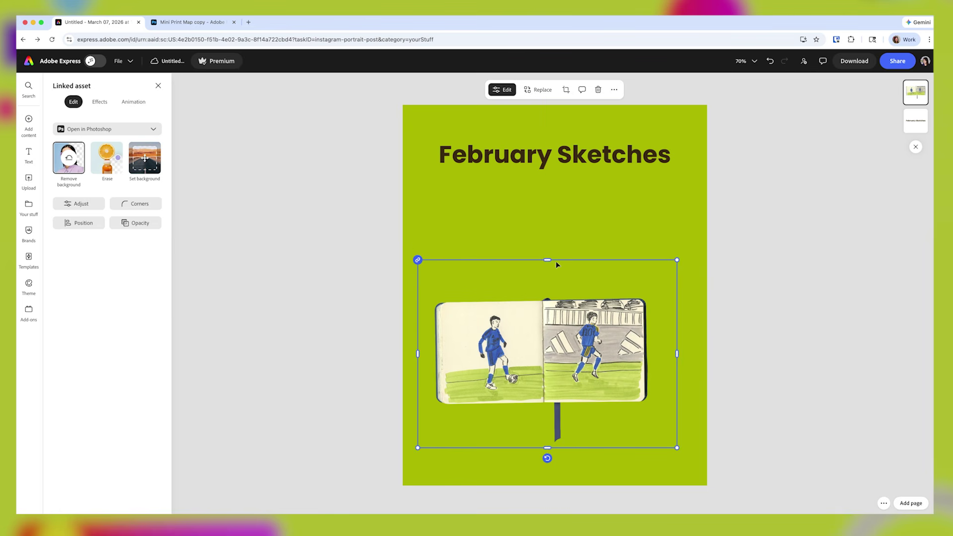
{"action": "left_click_drag", "start_coordinate": [543, 258], "coordinate": [545, 290]}
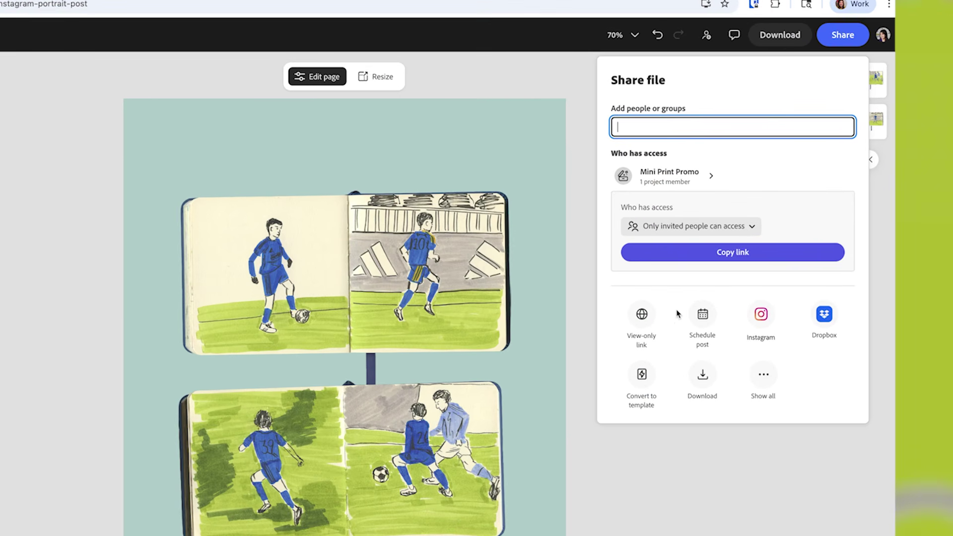
Start scheduling the two-sketchbook post to social media with the personal calendar's Instagram account as the channel.
{"action": "left_click", "coordinate": [703, 318]}
{"action": "left_click", "coordinate": [295, 129]}
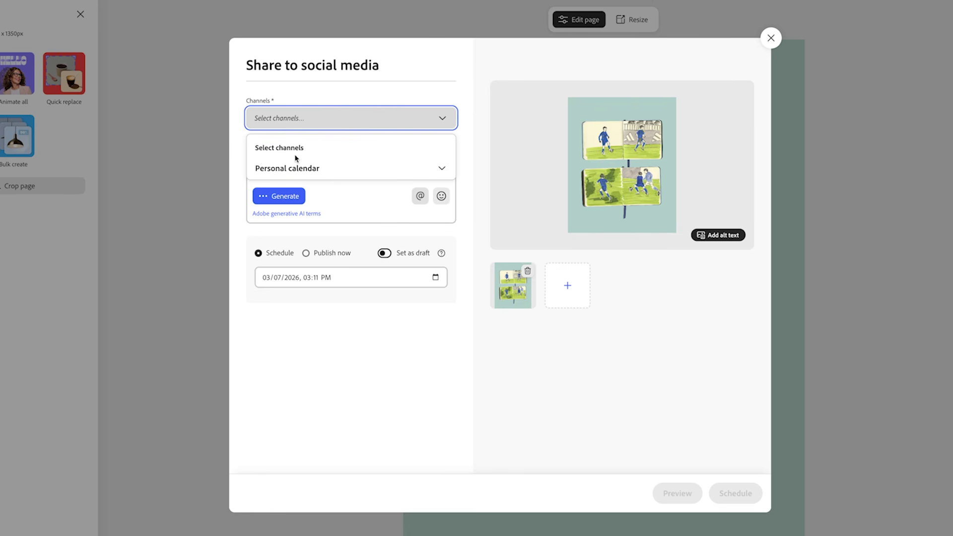
{"action": "left_click", "coordinate": [288, 168]}
{"action": "left_click", "coordinate": [305, 188]}
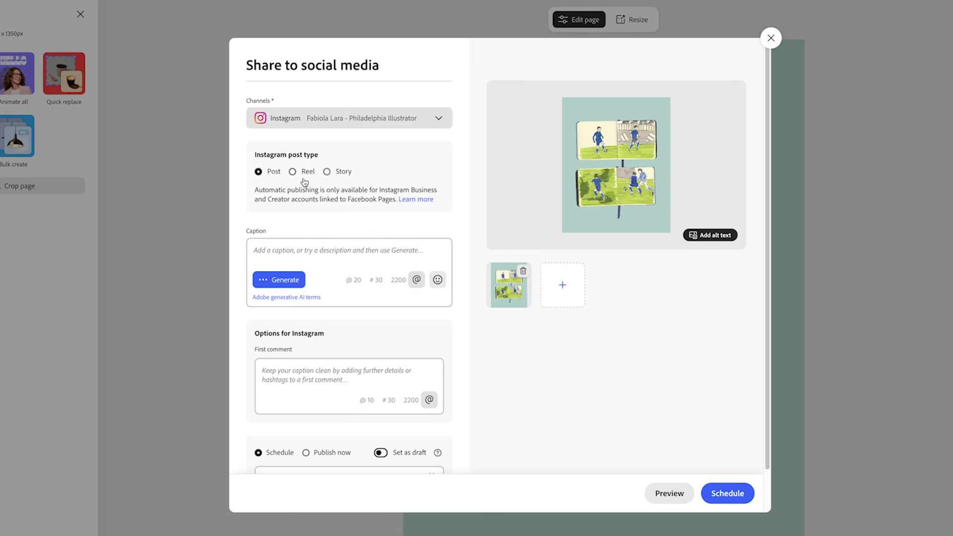
Caption the Instagram post "My latest sketches from the game!" and schedule it.
{"action": "left_click", "coordinate": [298, 249]}
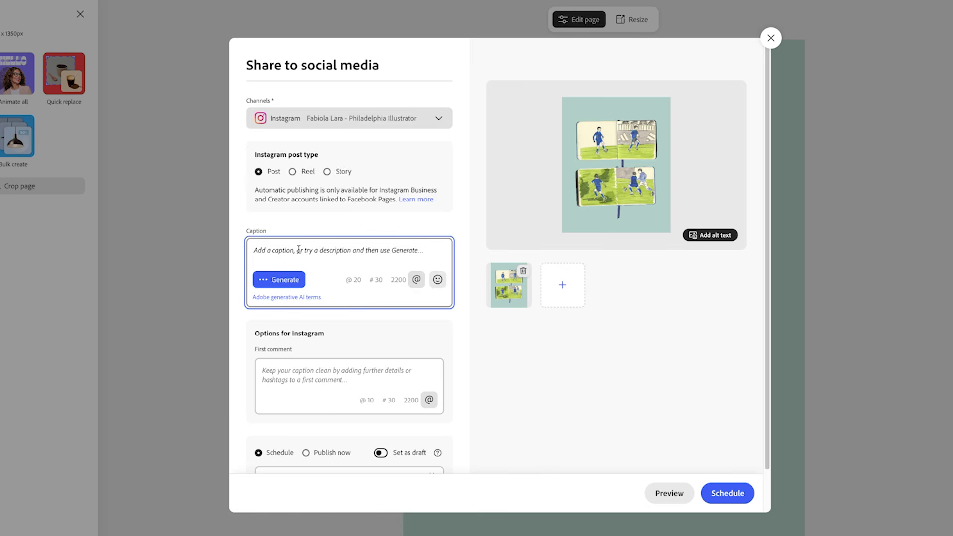
{"action": "type", "text": "My latest sketch"}
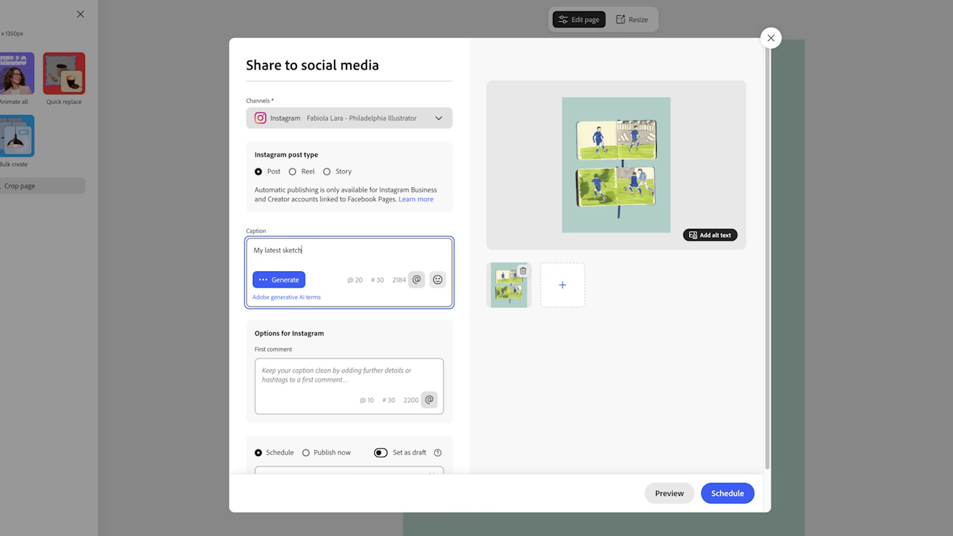
{"action": "type", "text": "es from the game!"}
{"action": "scroll", "coordinate": [349, 348], "scroll_direction": "down", "scroll_amount": 2}
{"action": "left_click", "coordinate": [351, 432]}
{"action": "left_click", "coordinate": [728, 493]}
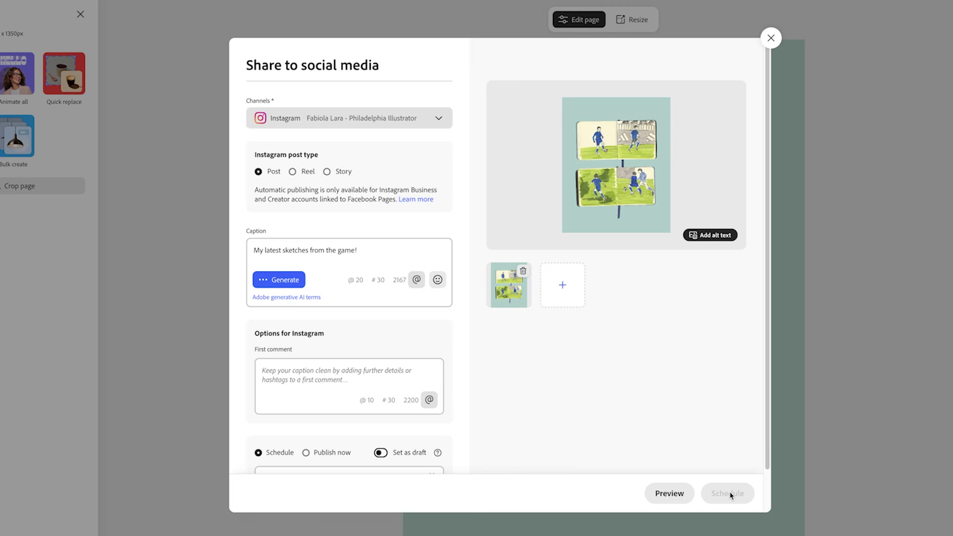